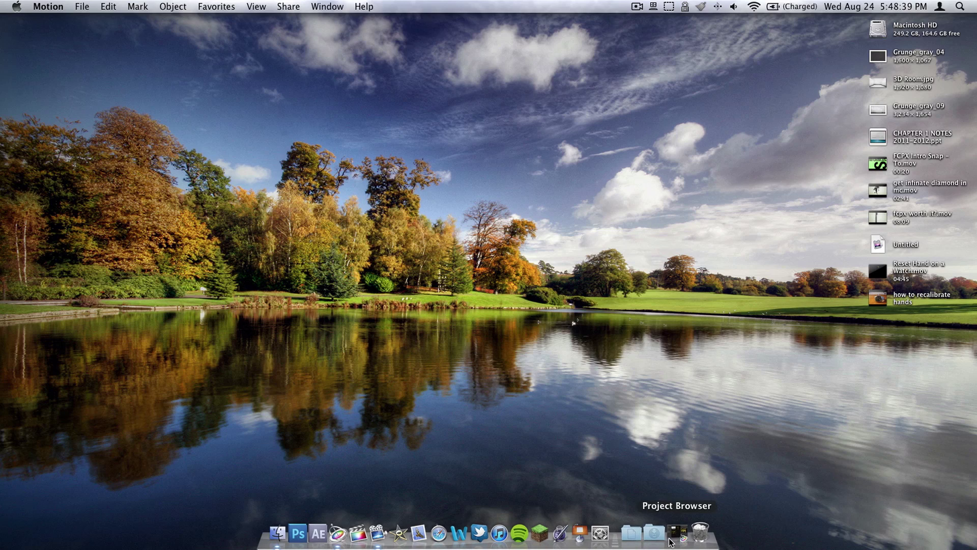
Step: Bring back the template browser and preview the Atmospheric, Decode, Pulse, Splash, Swarm and Vine compositions
left_click(671, 540)
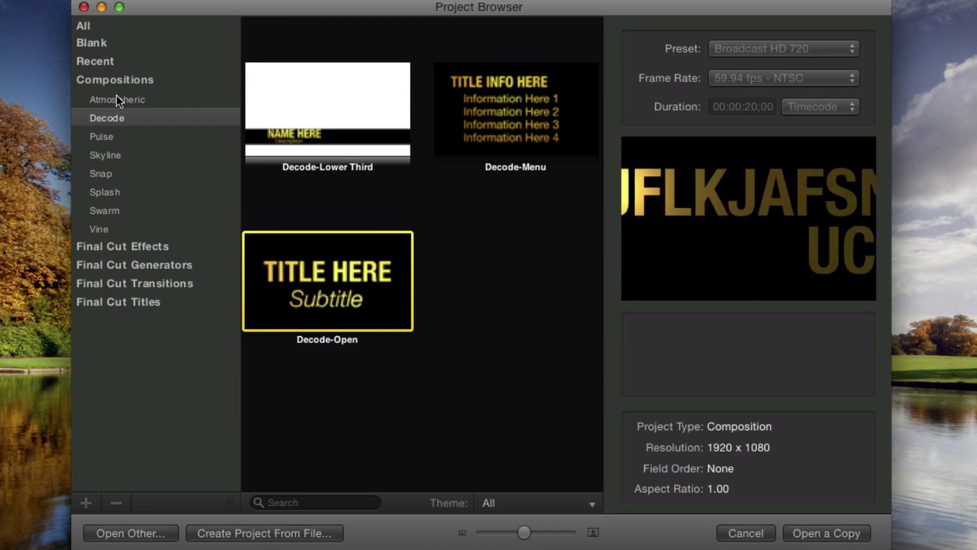
left_click(137, 99)
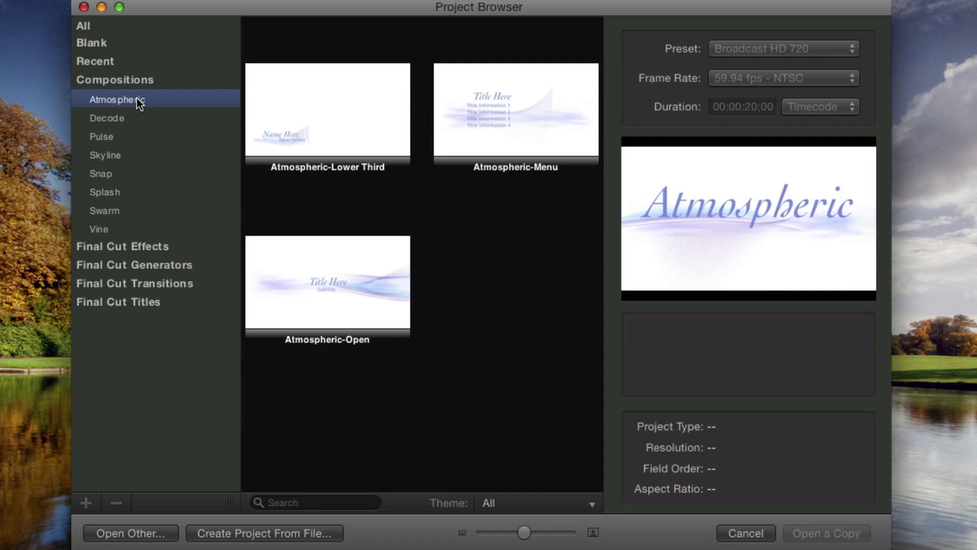
left_click(151, 120)
left_click(121, 137)
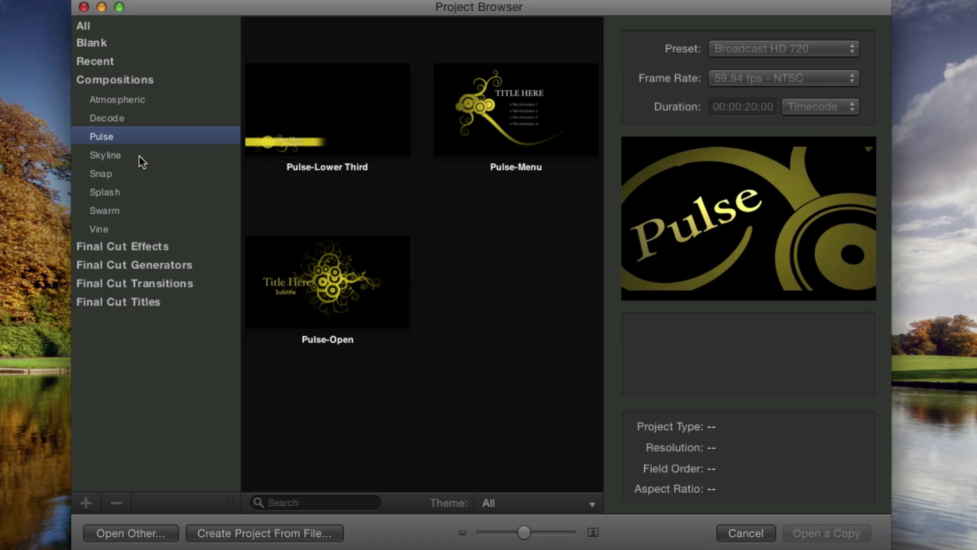
left_click(127, 193)
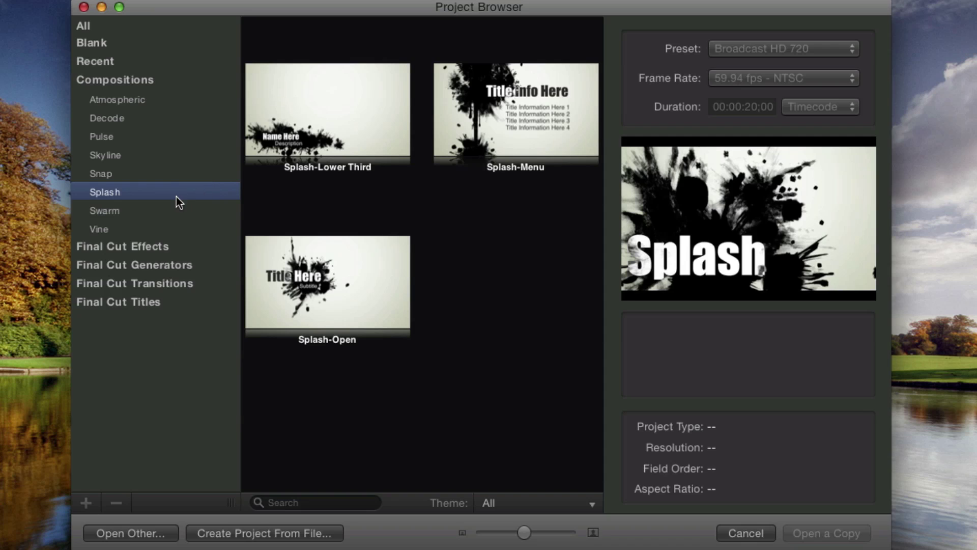
left_click(132, 212)
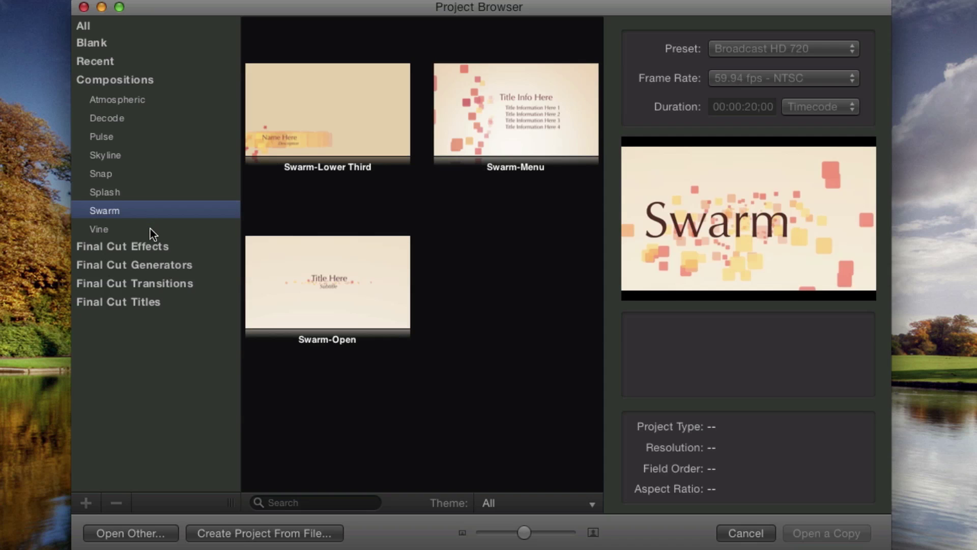
left_click(152, 230)
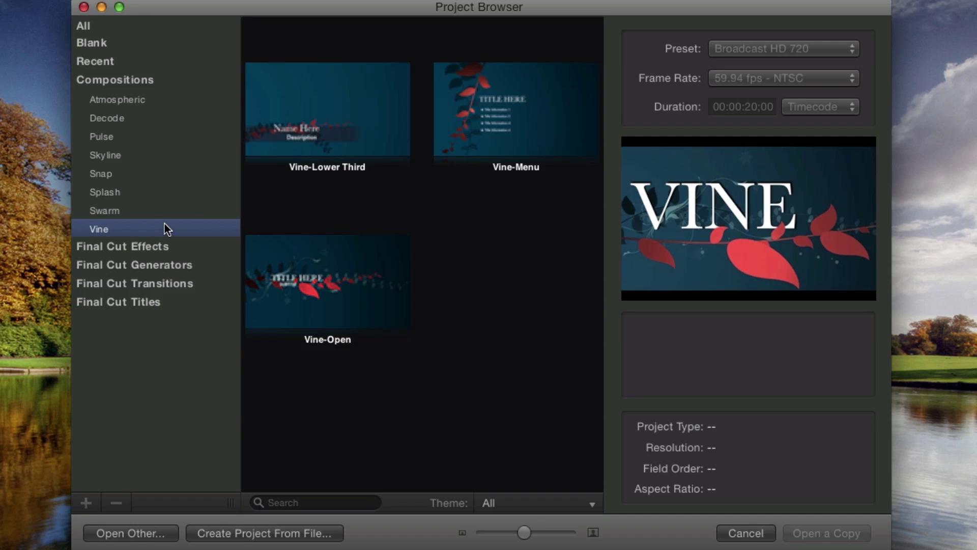
Step: Return to the Decode category and choose the Decode-Open template
left_click(130, 135)
left_click(124, 119)
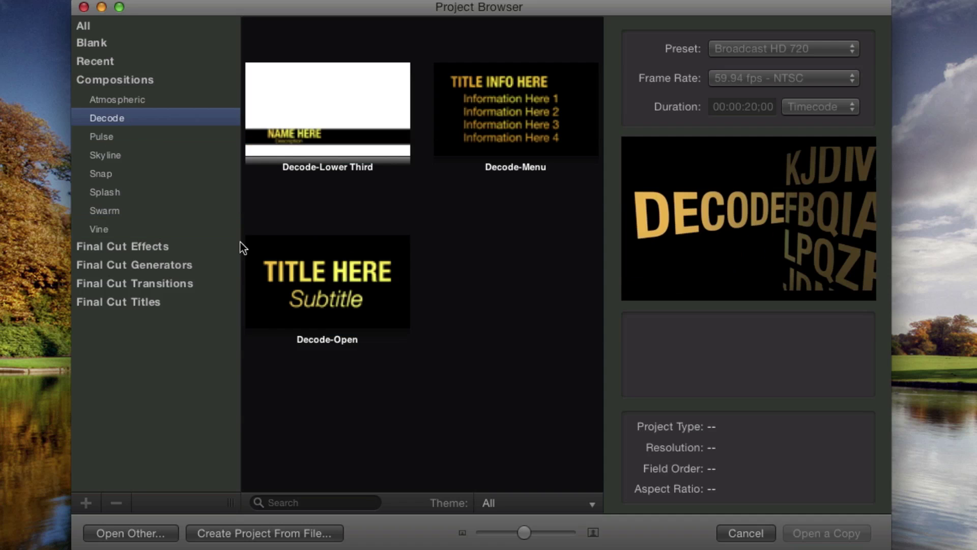
left_click(389, 281)
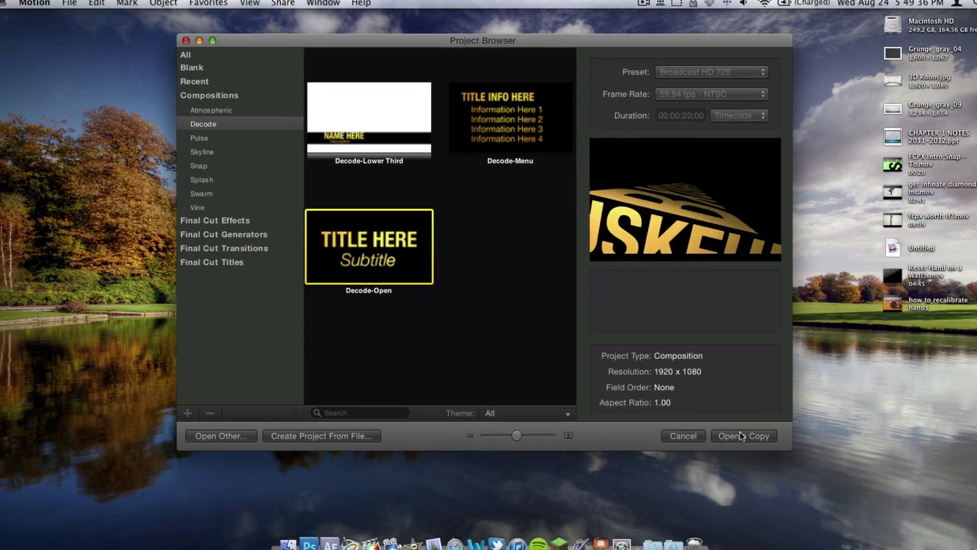
Step: Open an untitled copy of Decode-Open and play its golden 3D letter animation once
key("Escape")
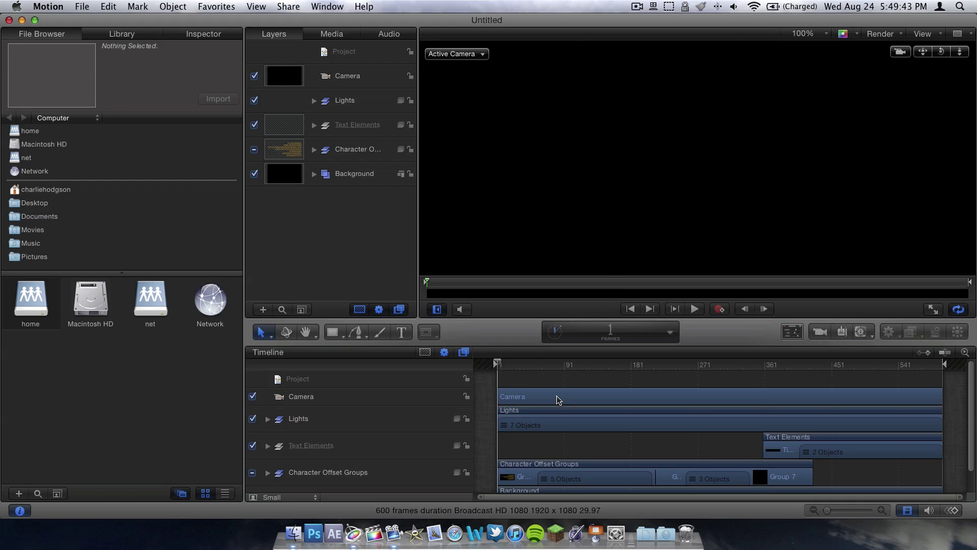
scroll(558, 401, "down", 2)
scroll(559, 400, "up", 2)
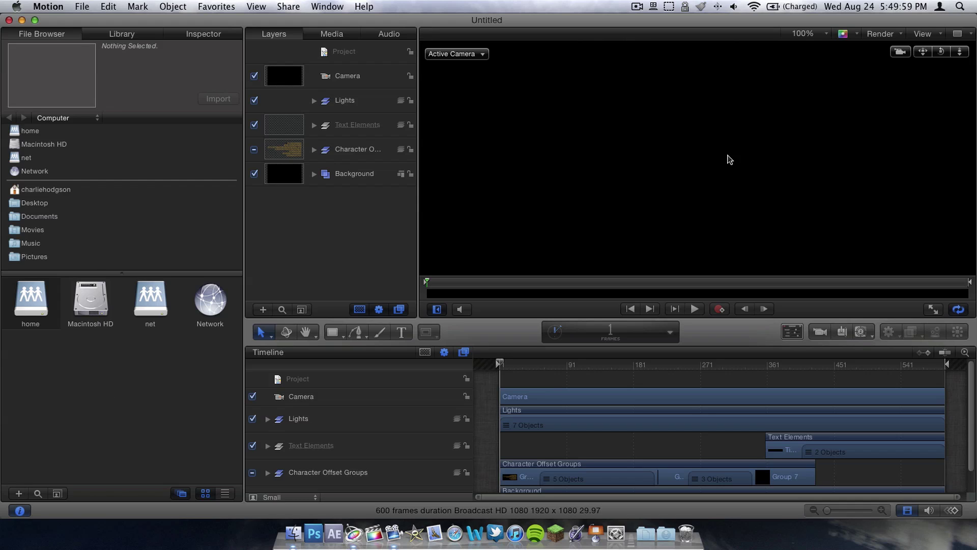
key("space")
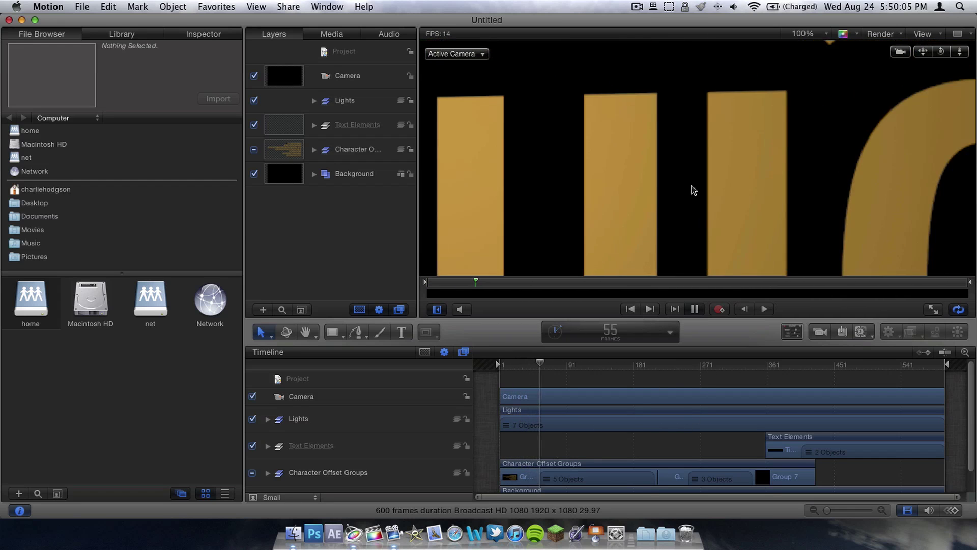
key("space")
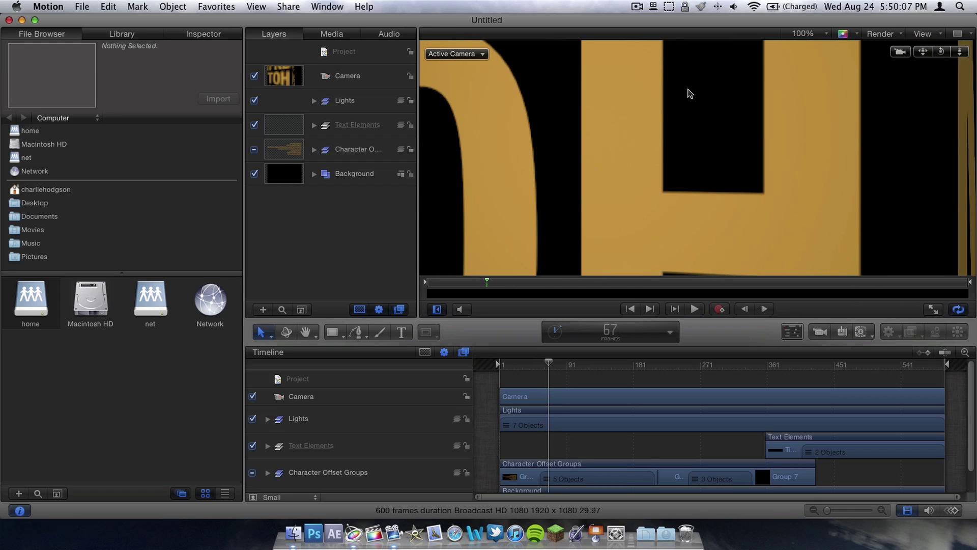
left_click(808, 35)
left_click(812, 59)
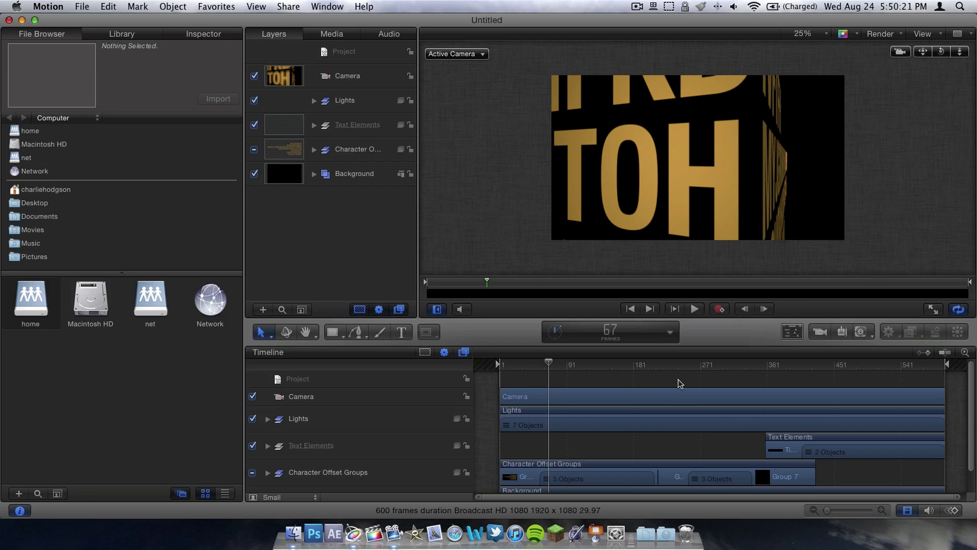
scroll(690, 467, "down", 3)
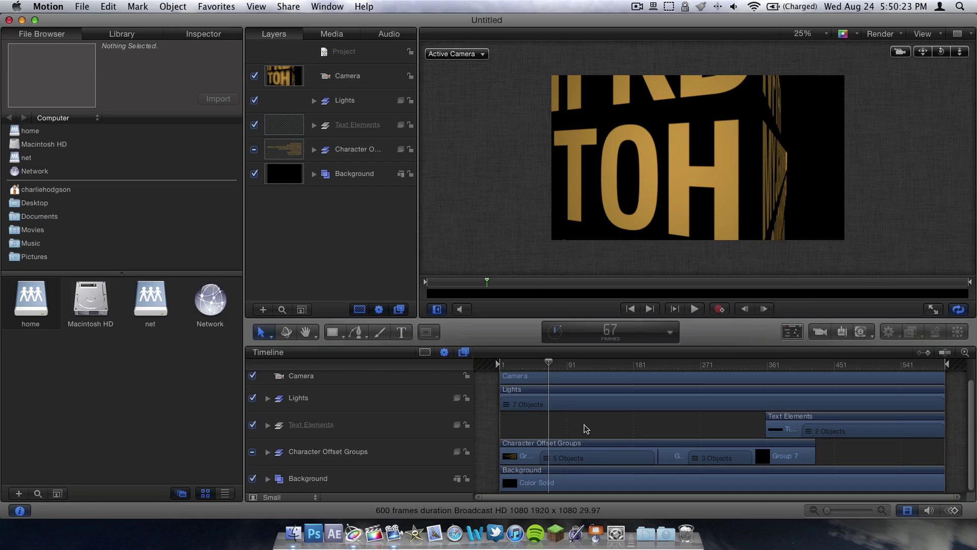
scroll(658, 419, "up", 2)
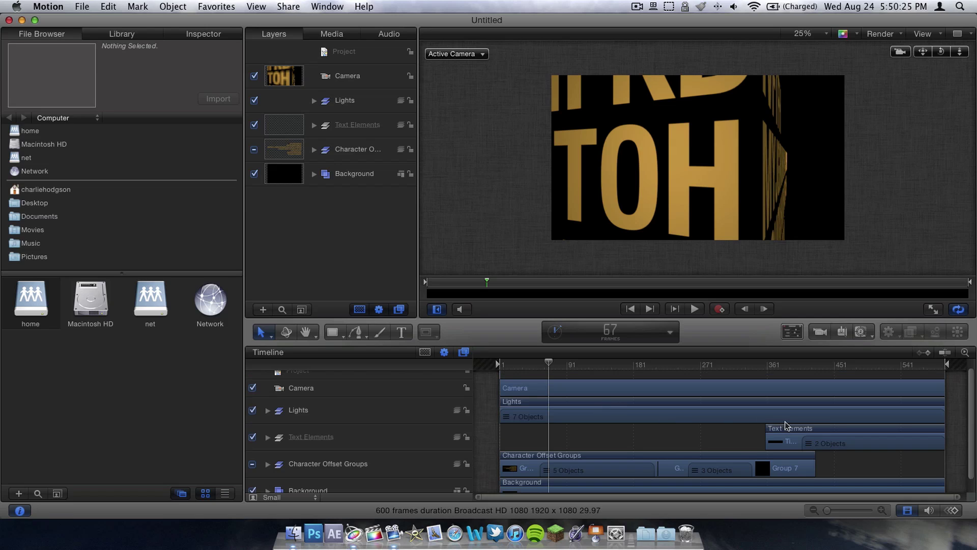
left_click_drag(548, 362, 814, 364)
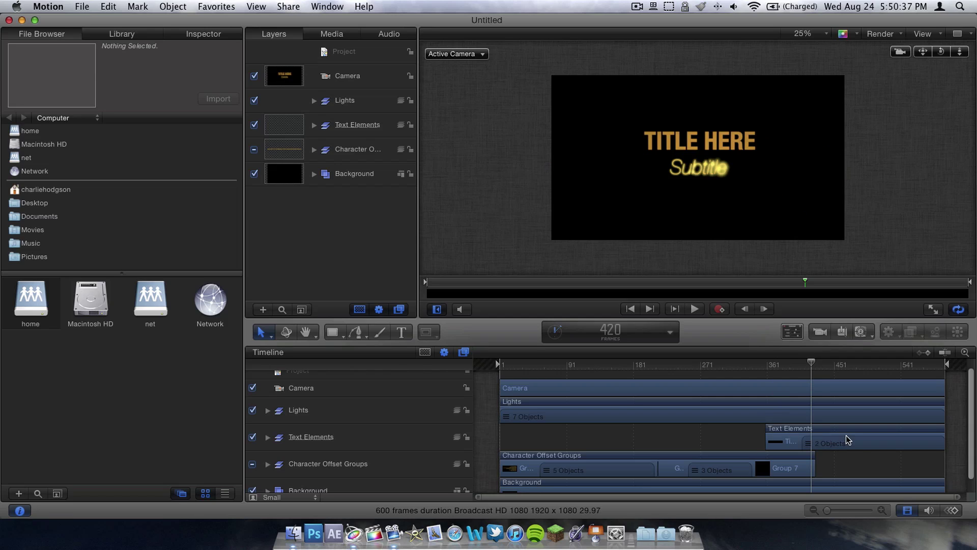
mouse_move(859, 440)
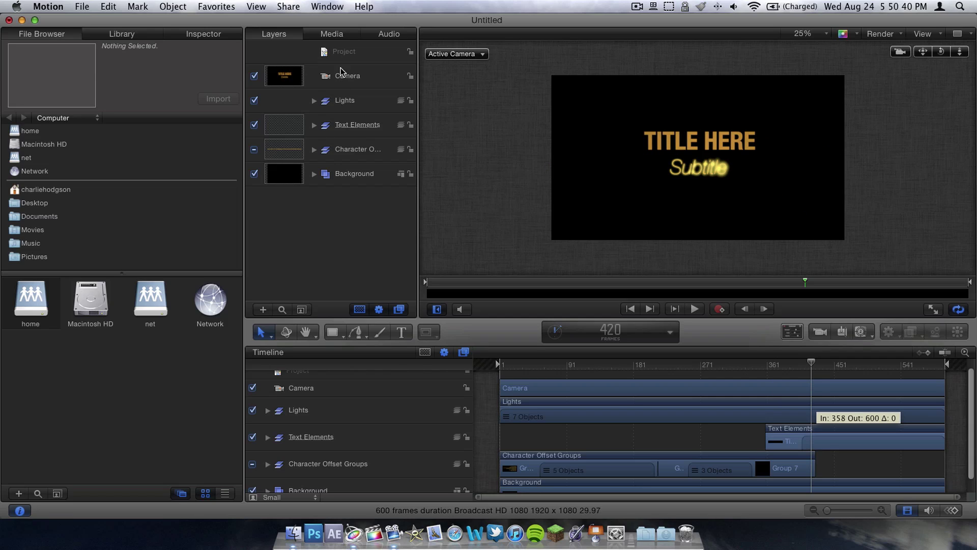
Step: Expand the Text Elements group and select the Title layer
left_click(343, 125)
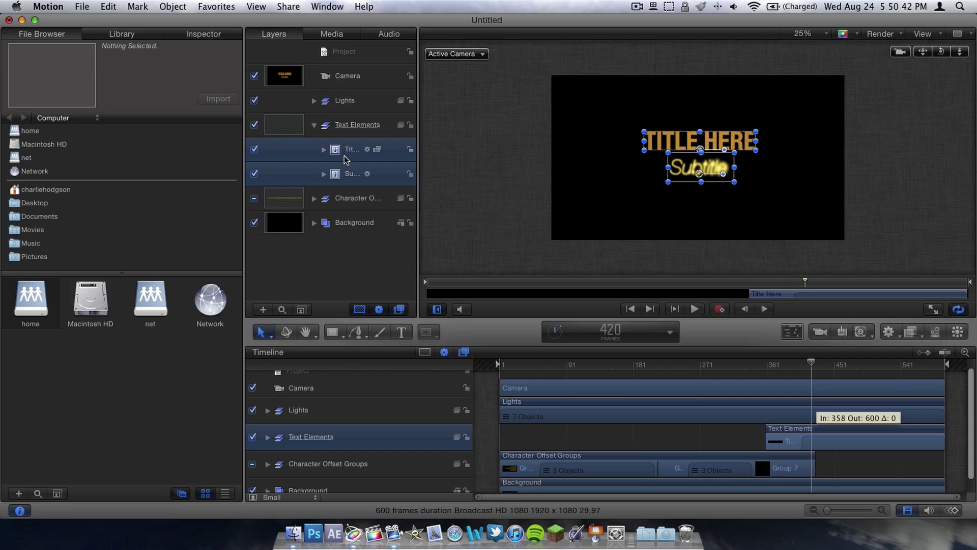
left_click(342, 261)
left_click(314, 125)
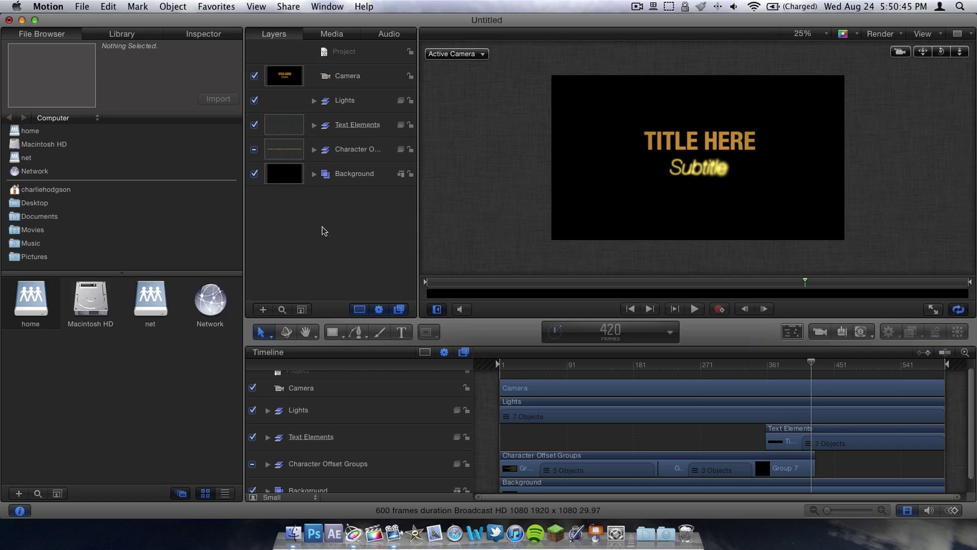
left_click(369, 128)
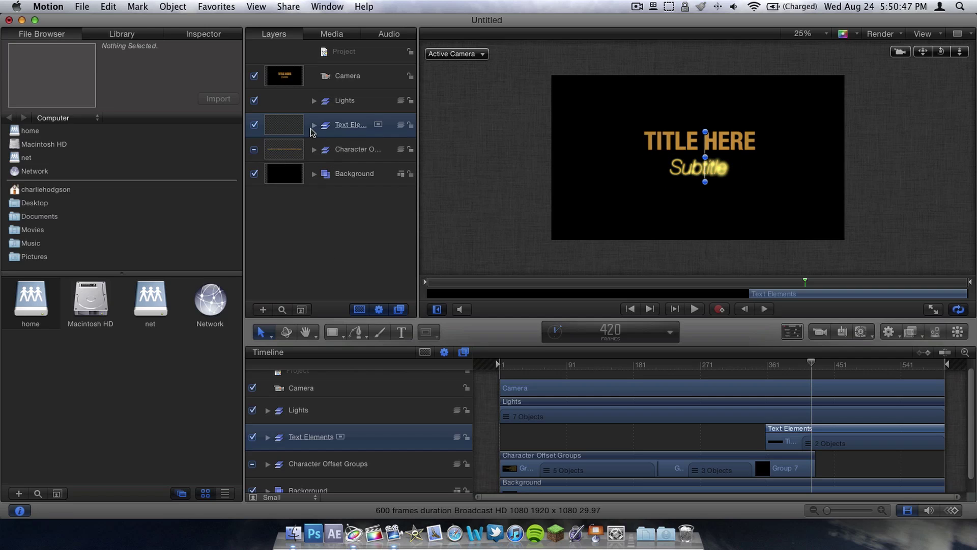
left_click(315, 126)
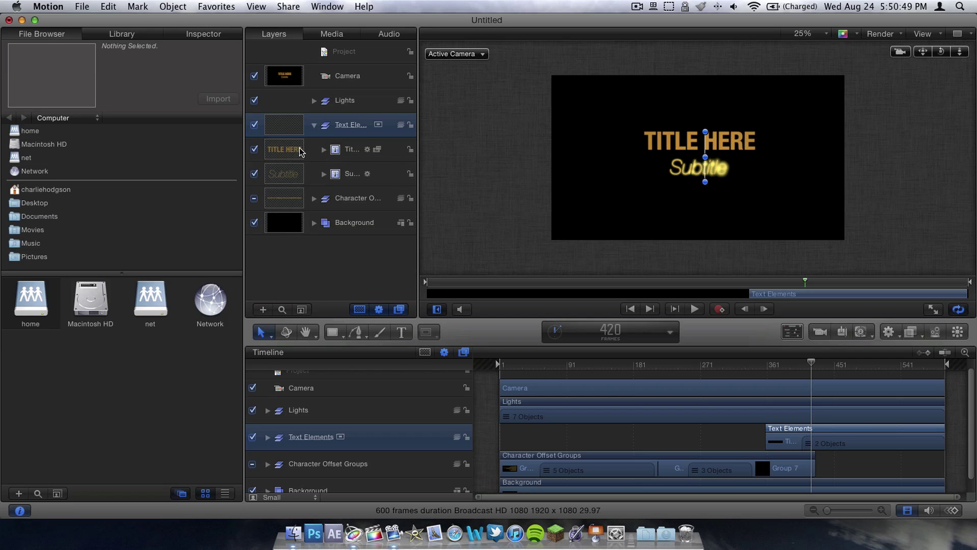
left_click(308, 151)
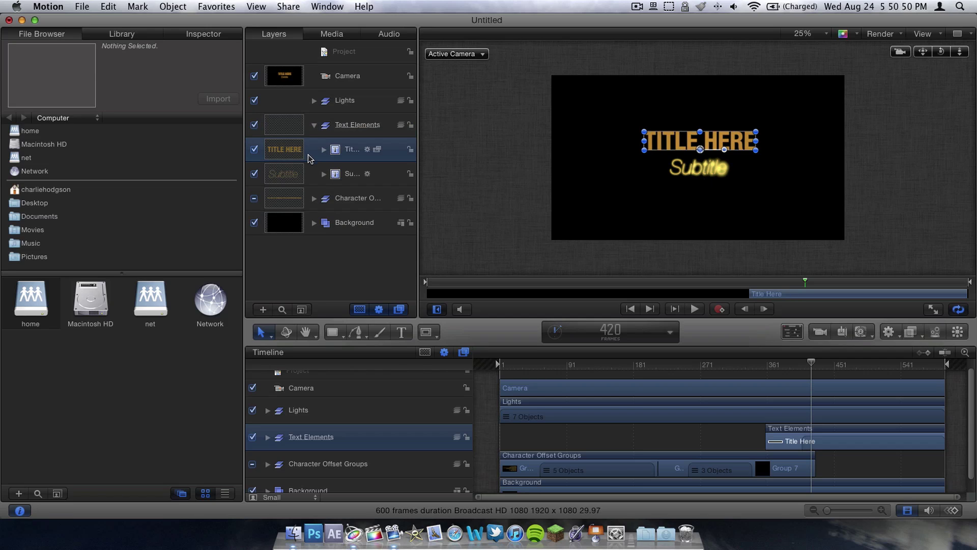
Step: Replace the 'TITLE HERE' placeholder with 'AN ABNERCUS PRODCUTION'
left_click(401, 332)
left_click(646, 141)
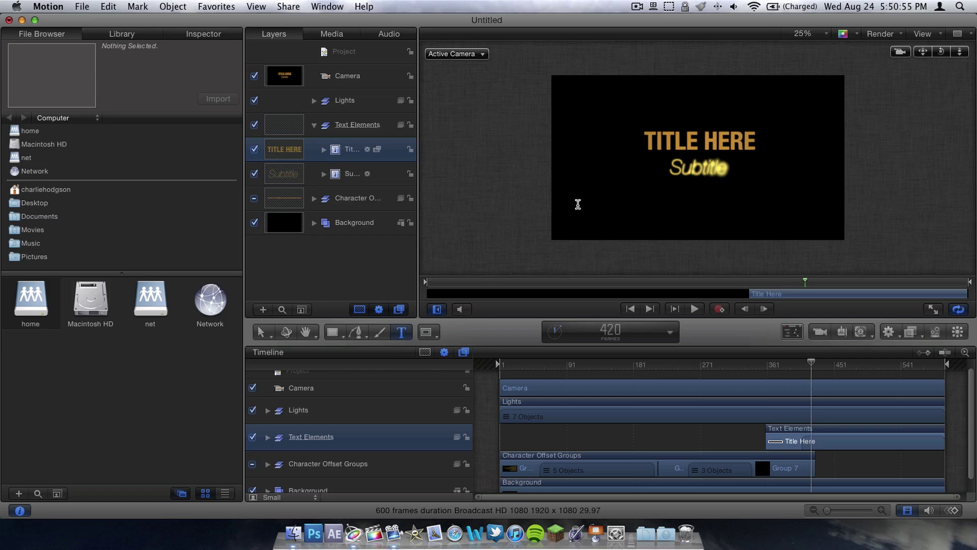
key("Delete")
key("Delete")
key("Delete")
key("Delete")
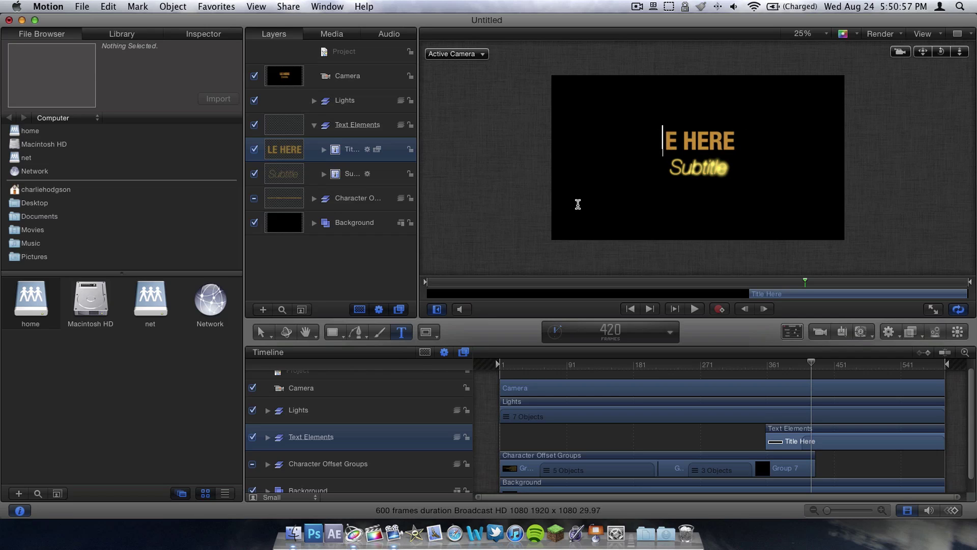
key("Right")
key("Delete")
key("Delete")
key("Delete")
key("Delete")
key("BackSpace")
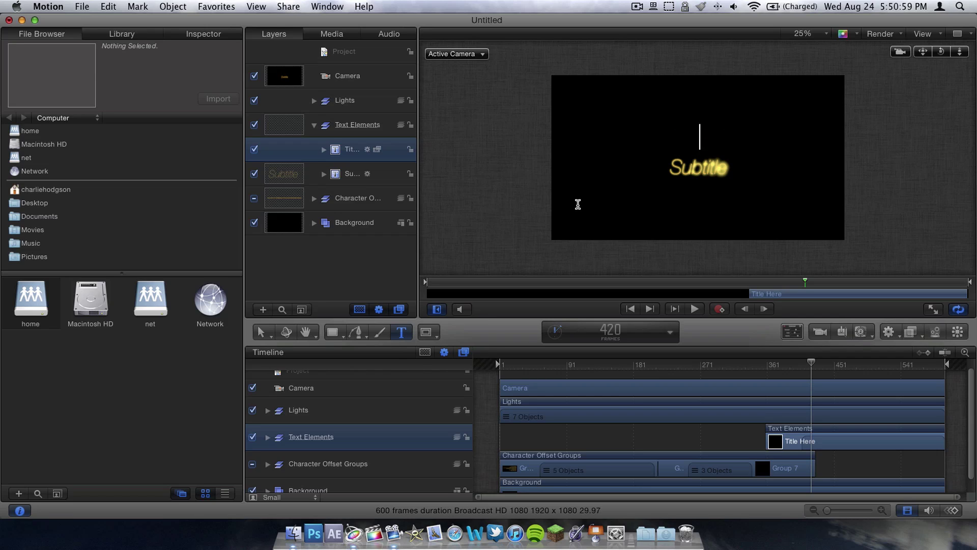
type("DAN")
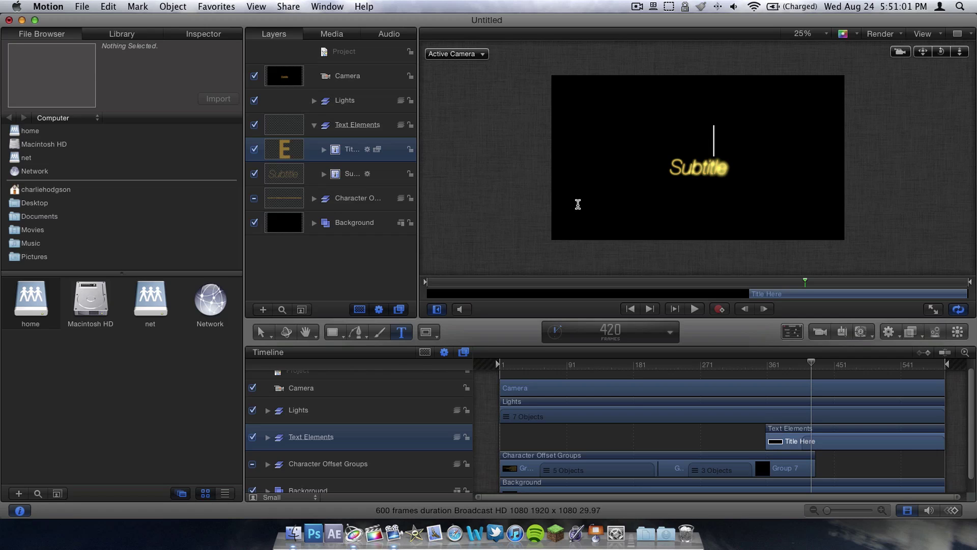
type(" ABNERCUS")
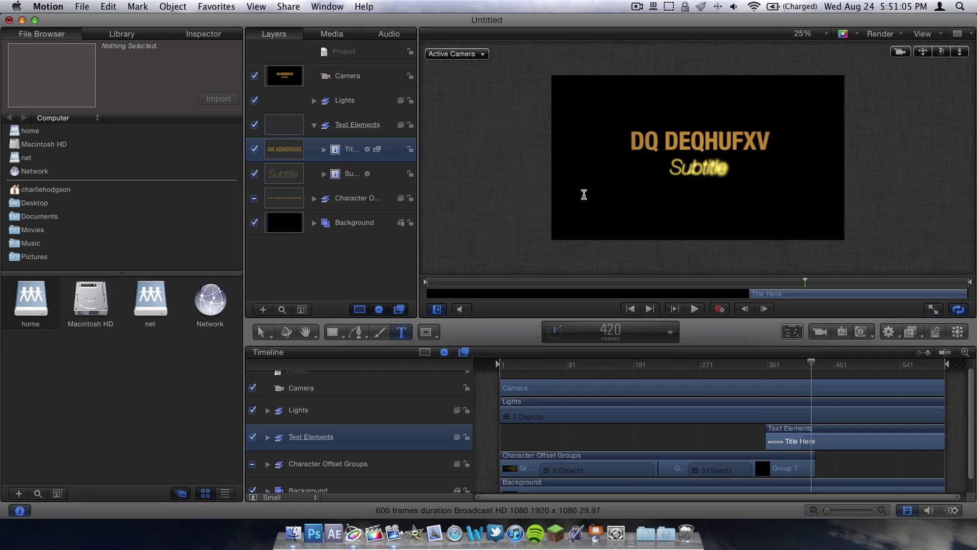
type(" PROD")
type("CU")
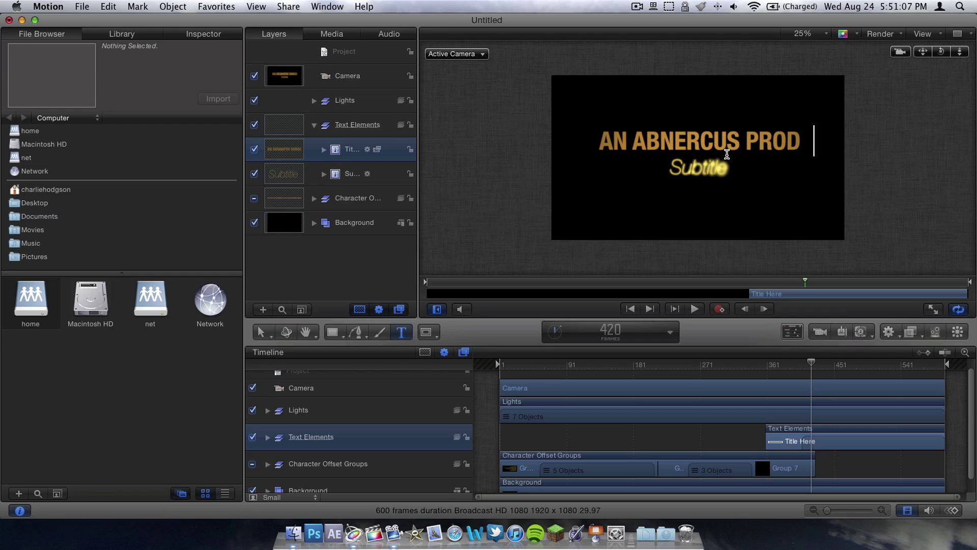
type("TION")
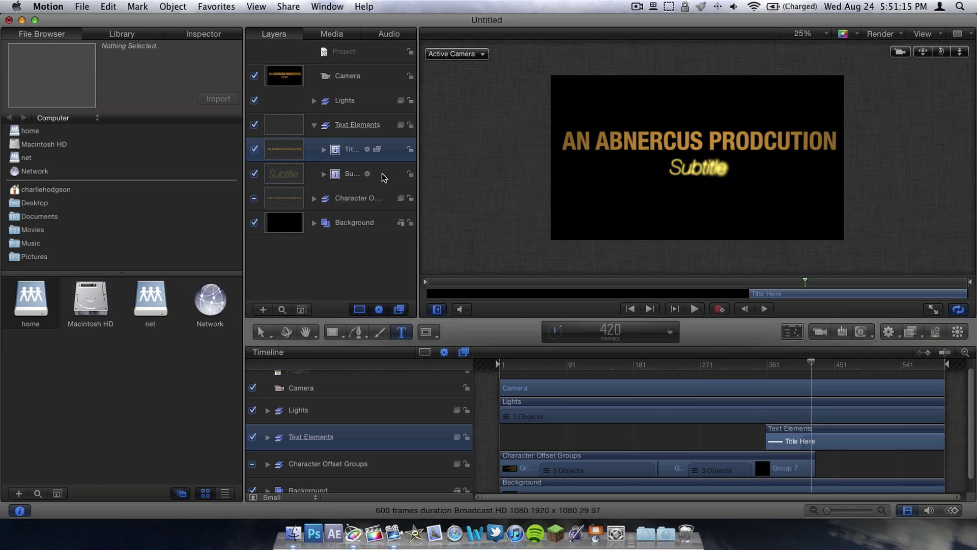
Step: Select the Subtitle layer and replace its placeholder text with 'TechInform.us'
left_click(350, 175)
left_click(399, 332)
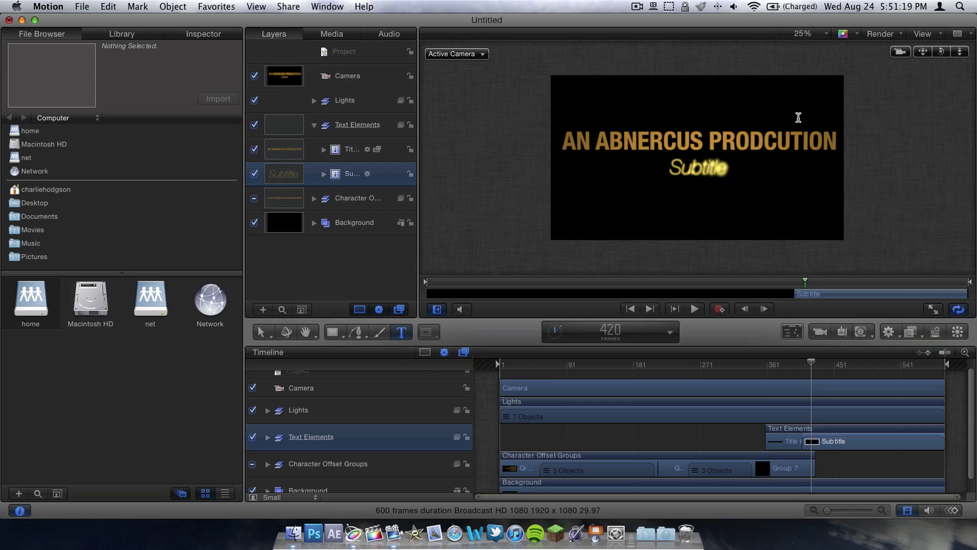
key("Delete")
key("Delete")
key("Delete")
key("Delete")
key("Delete")
key("Delete")
key("Delete")
key("Delete")
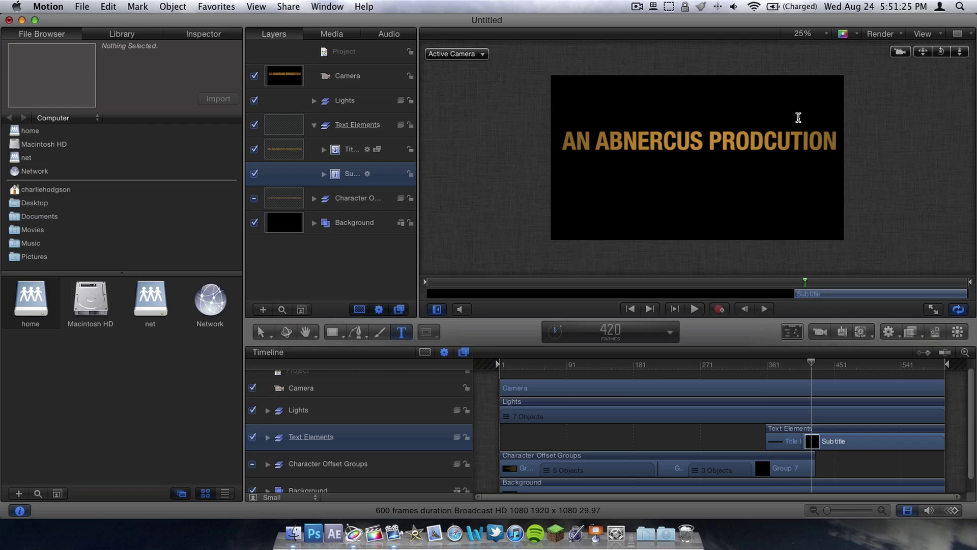
type("Tech")
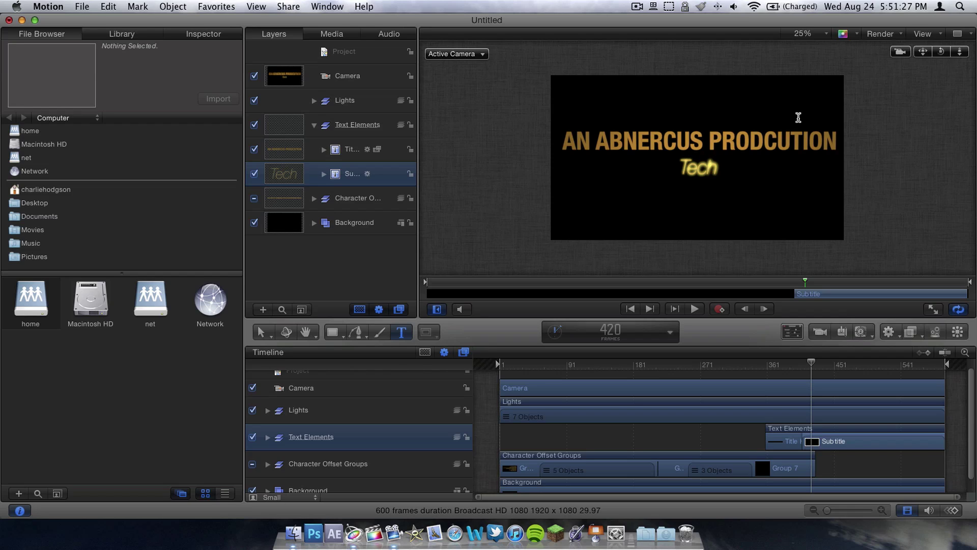
type("in ")
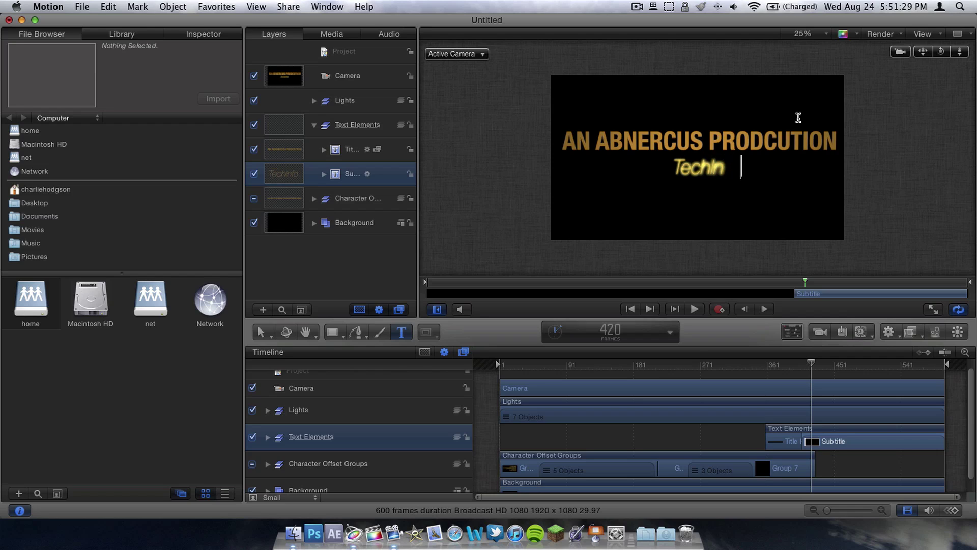
type("form.us")
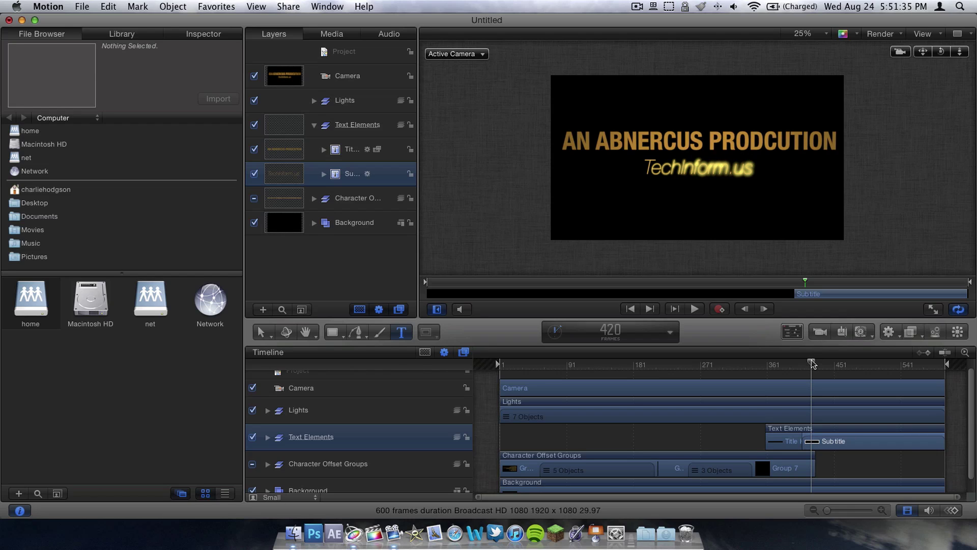
Step: Rewind to the start and preview the title animation, checking around frame 314
left_click_drag(811, 359, 737, 362)
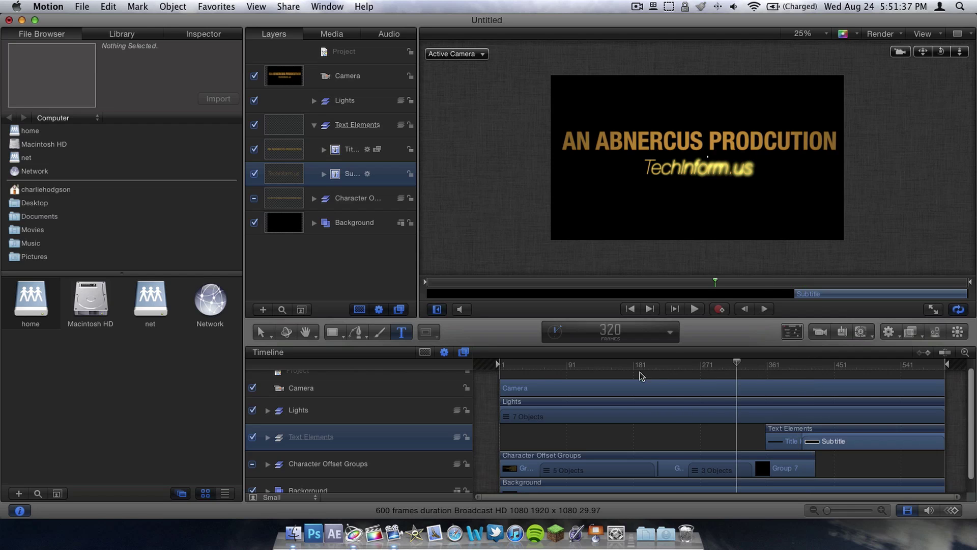
left_click_drag(672, 364, 479, 365)
key("space")
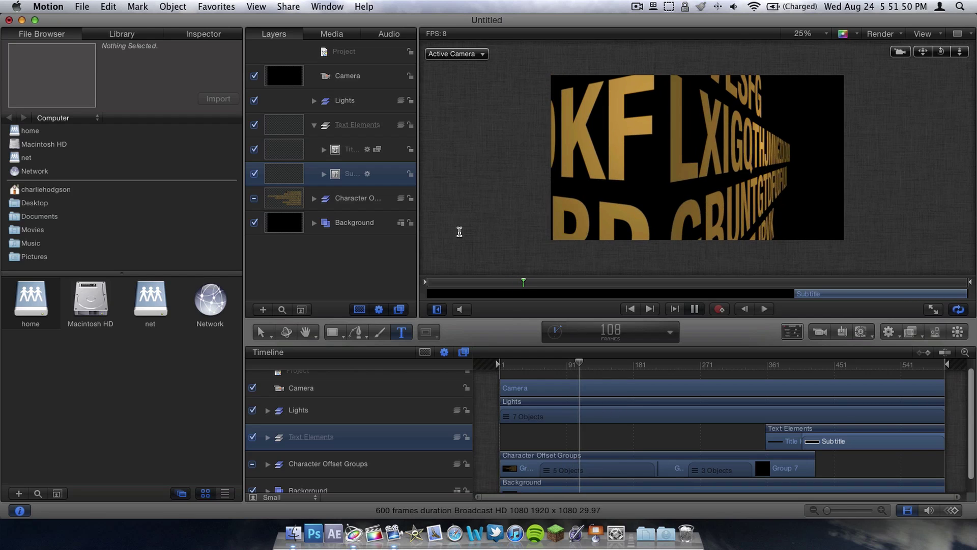
left_click(694, 309)
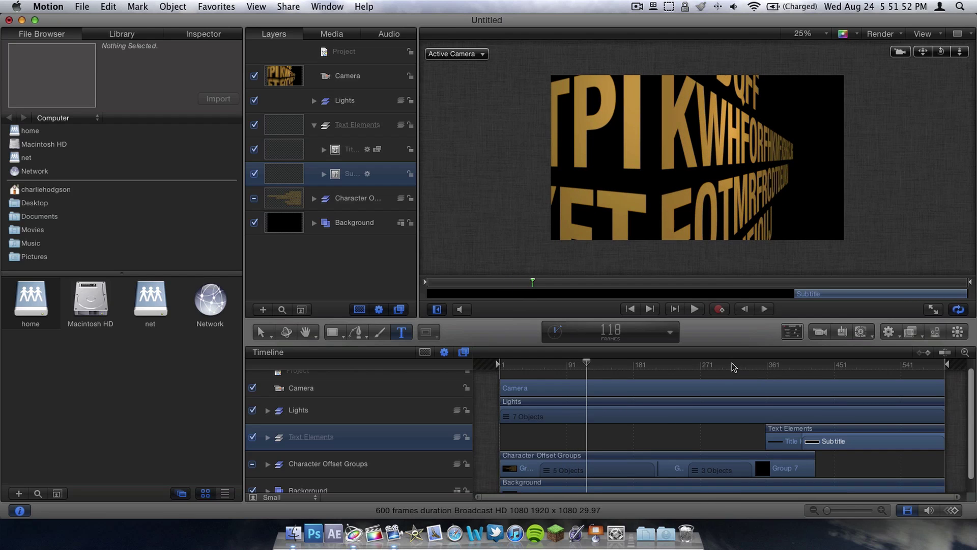
left_click(732, 364)
key("space")
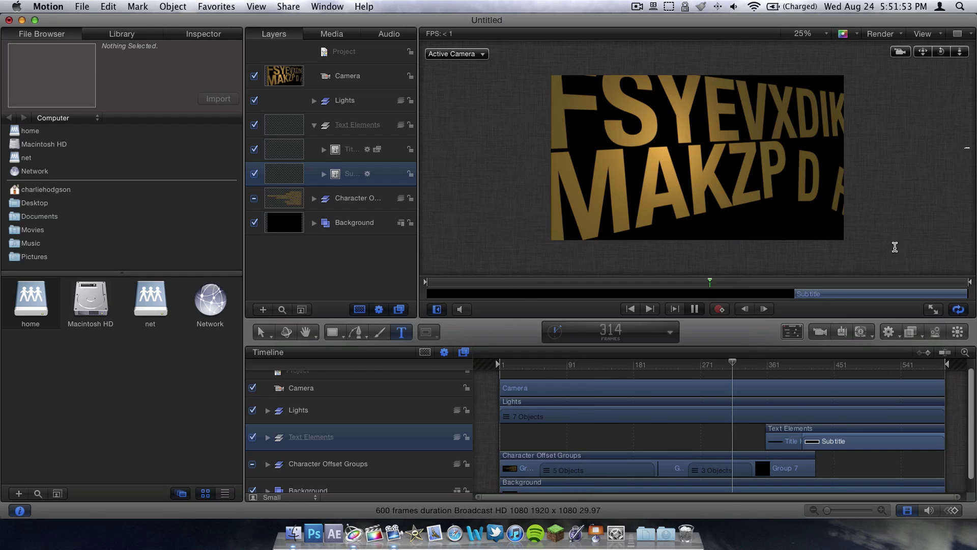
Step: Finish the subtitle edit, deselect the layer and stop playback
left_click(261, 332)
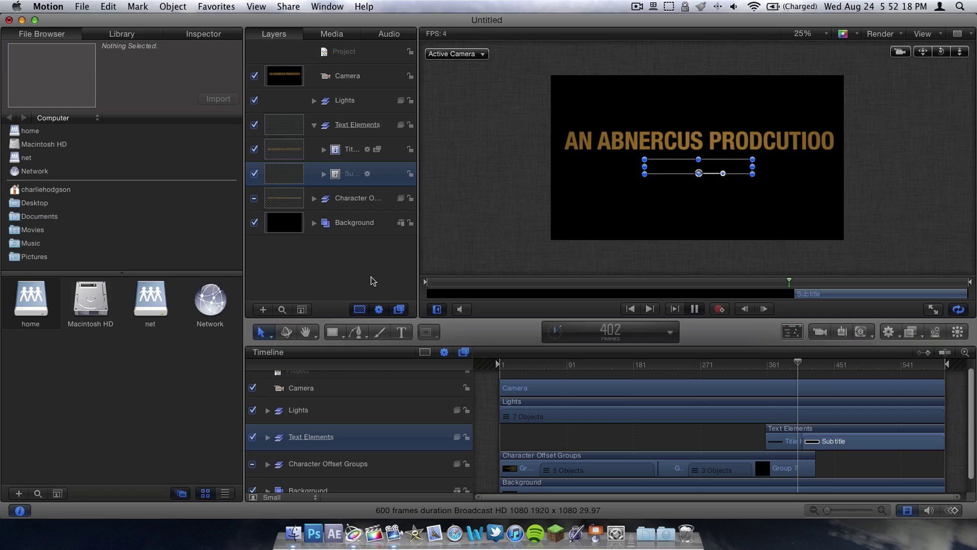
left_click(700, 432)
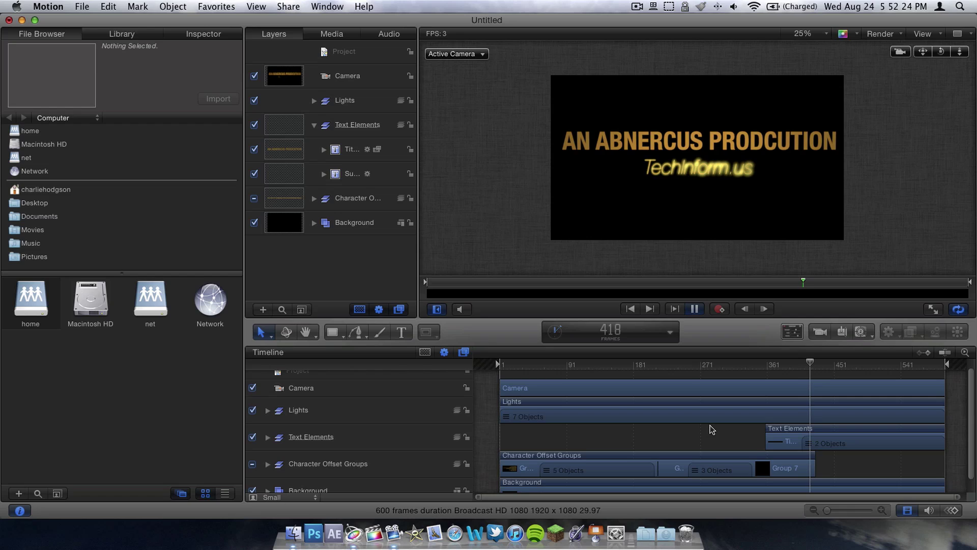
key("space")
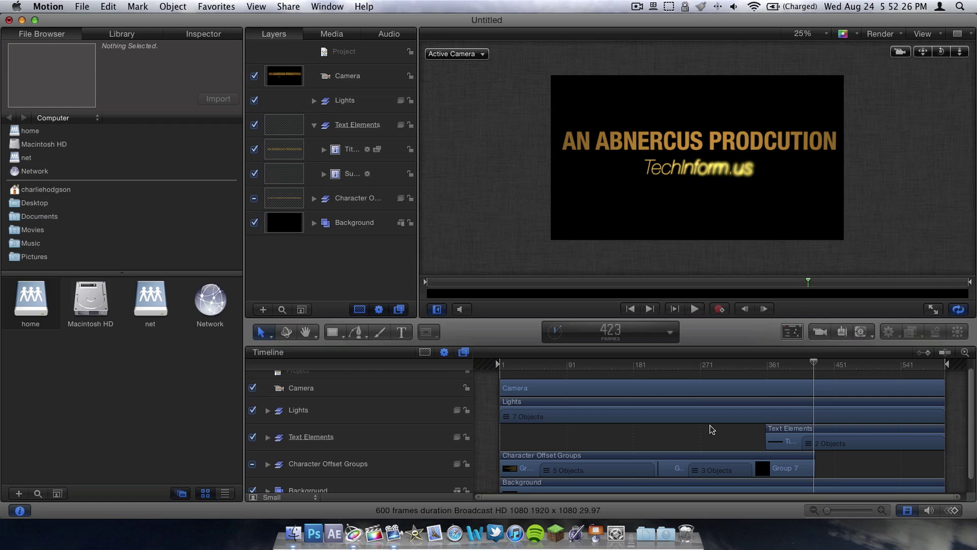
scroll(796, 364, "down", 1)
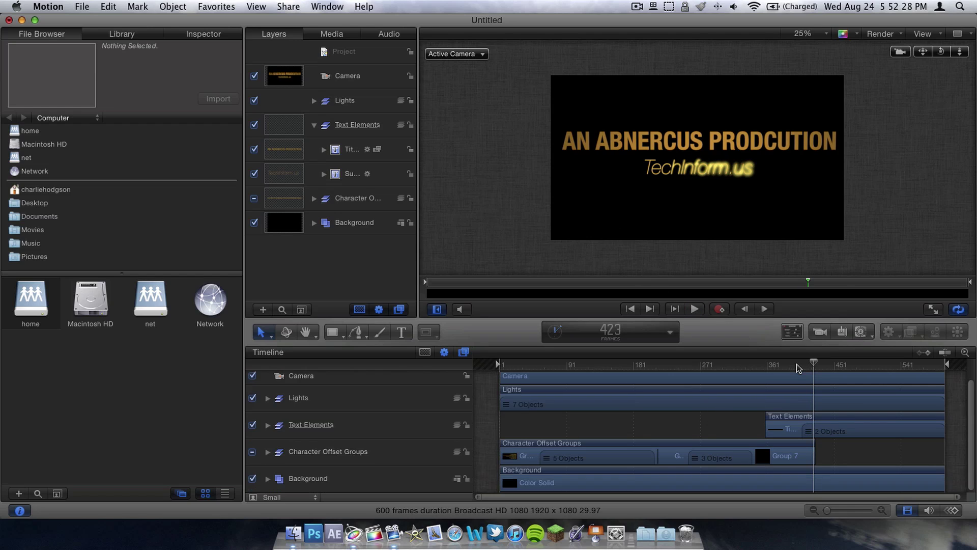
scroll(796, 364, "up", 2)
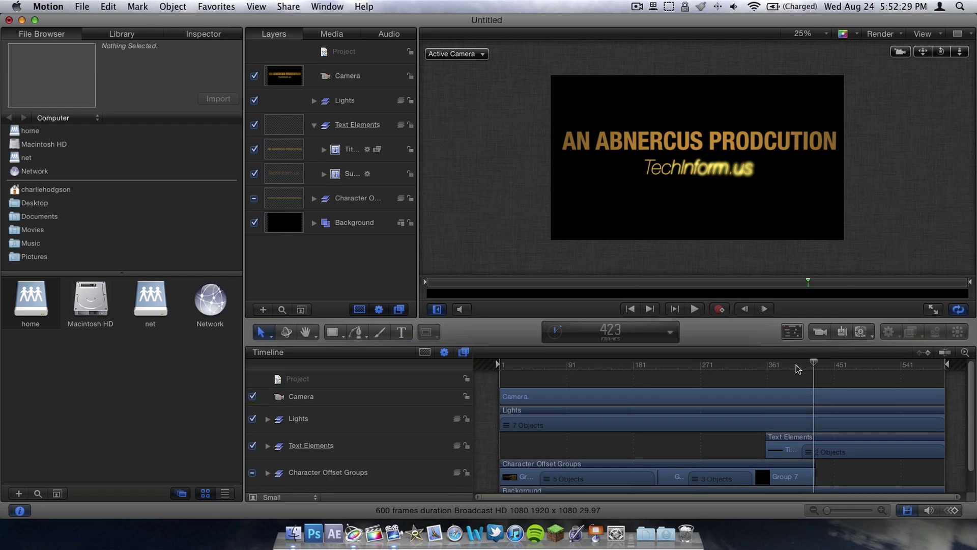
Step: Export the movie with the H.264 codec and Do Nothing after export
left_click(288, 7)
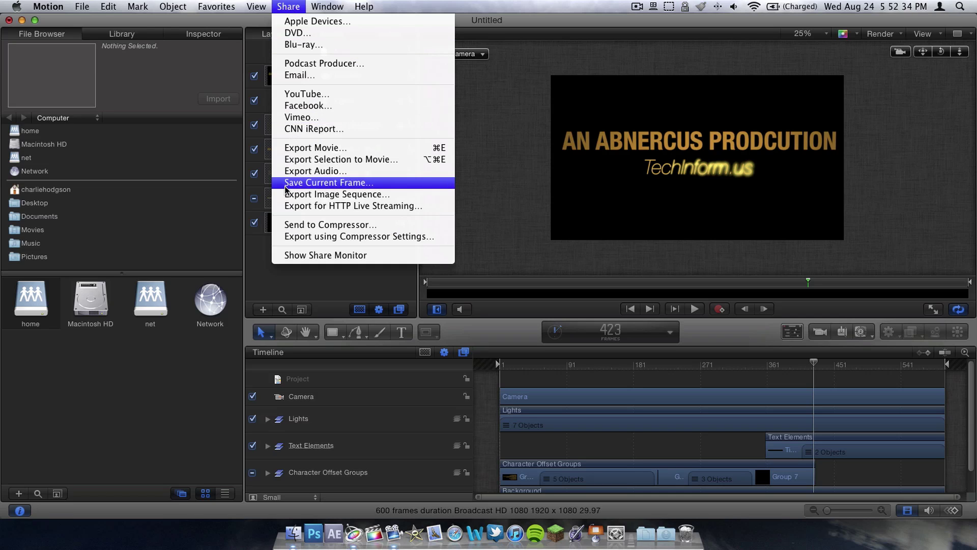
left_click(299, 148)
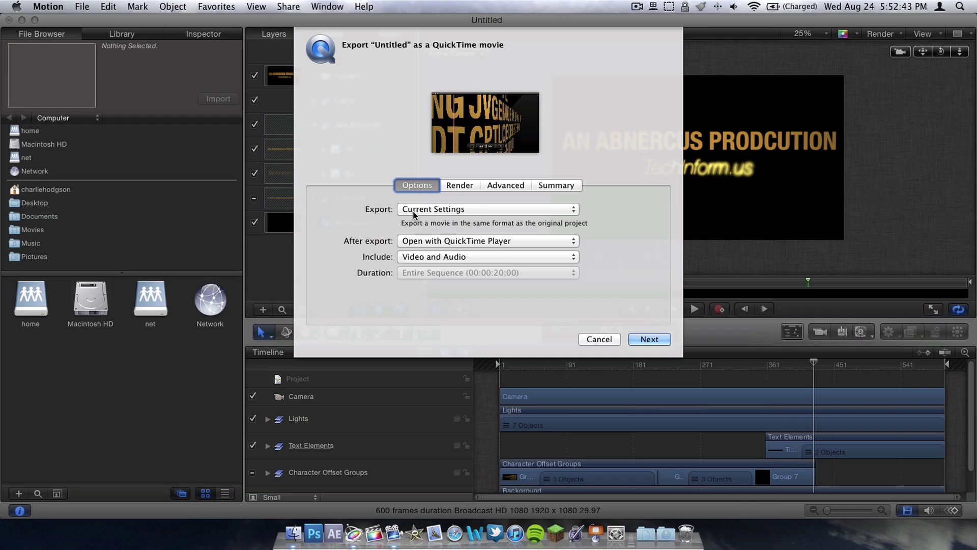
left_click(413, 214)
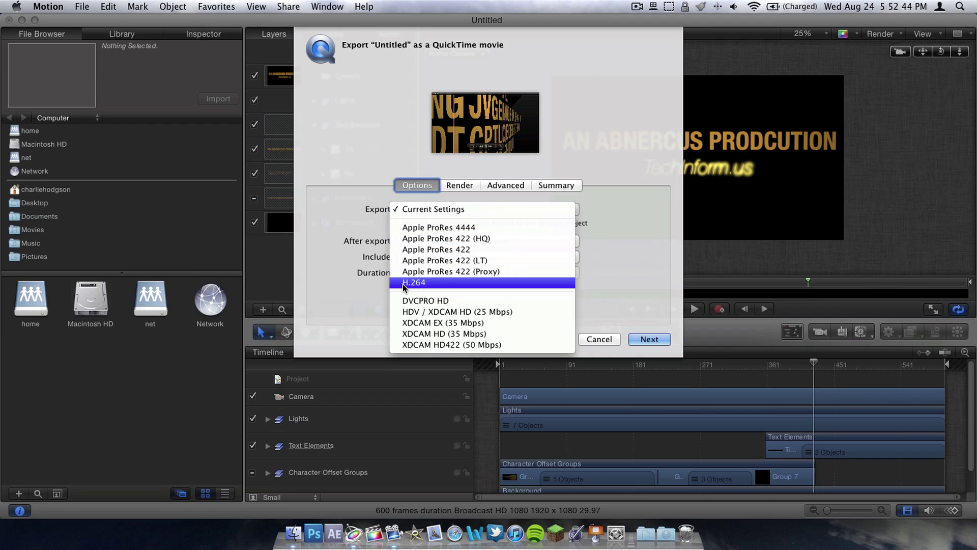
left_click(454, 283)
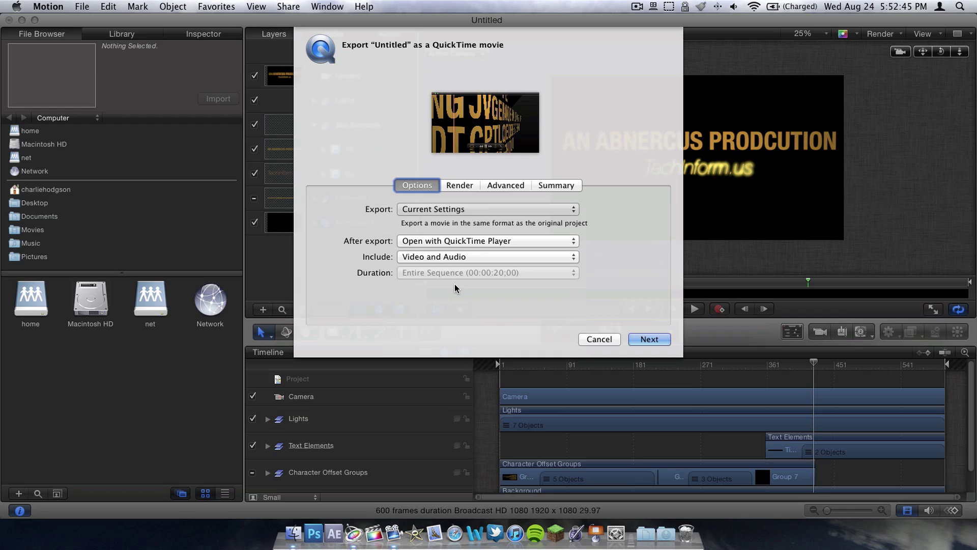
left_click(456, 242)
left_click(483, 199)
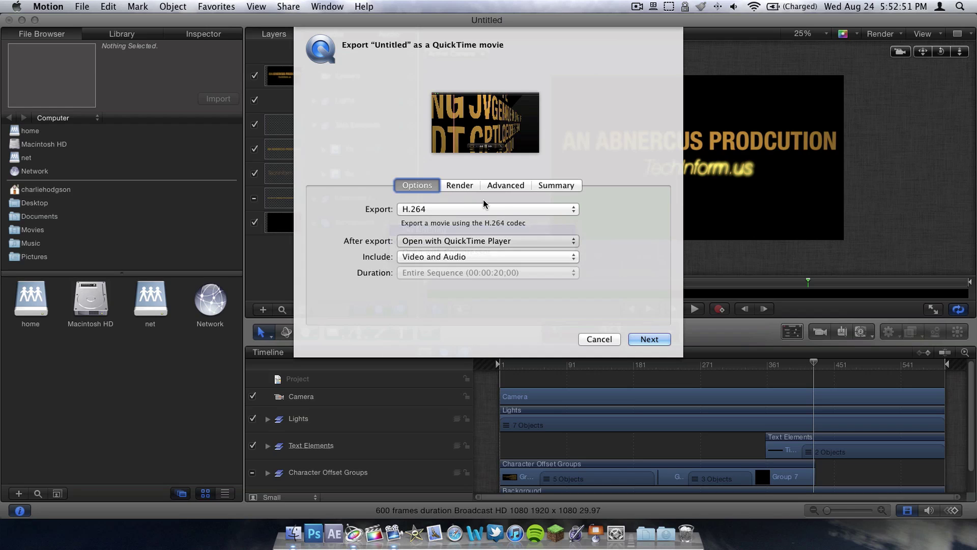
Step: Review the Render, Advanced and Summary export settings before returning to Options
left_click(470, 188)
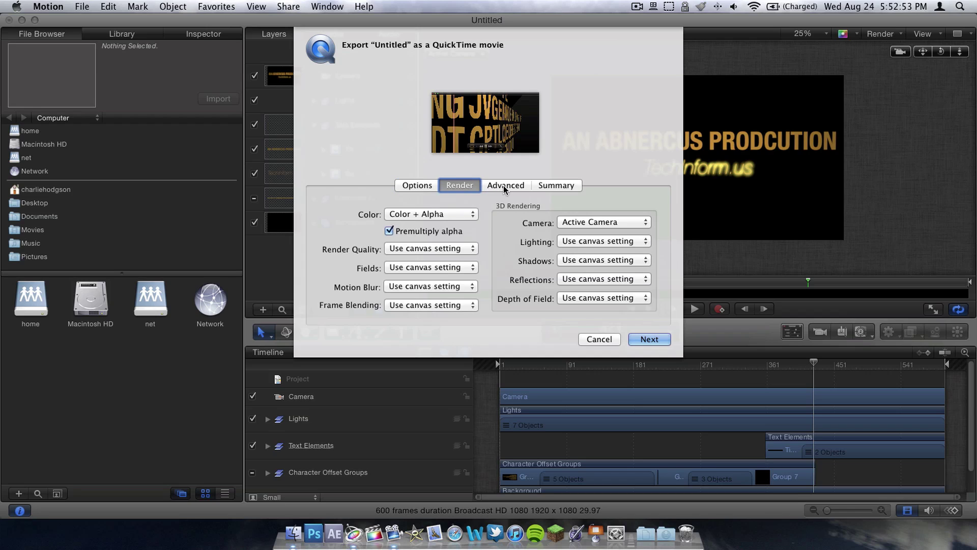
left_click(503, 185)
left_click(545, 187)
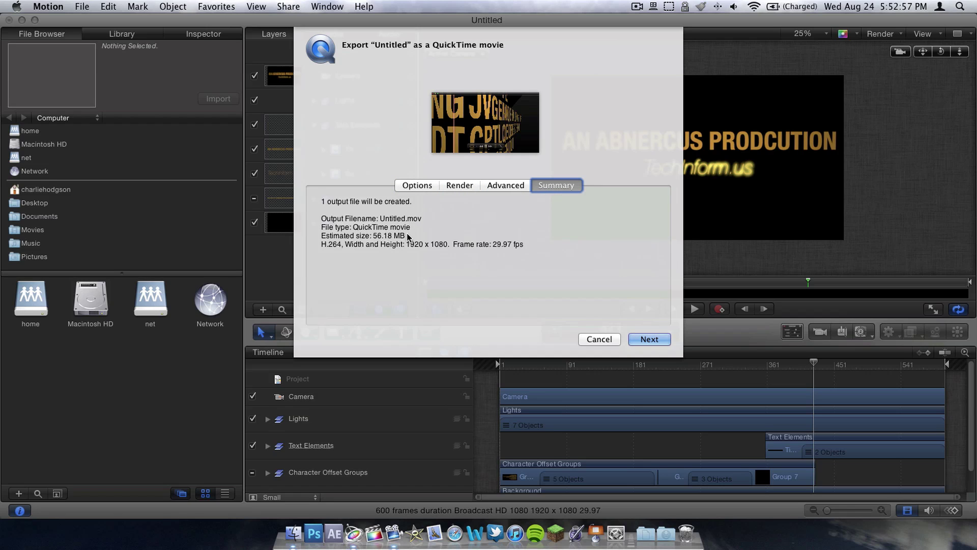
left_click(416, 186)
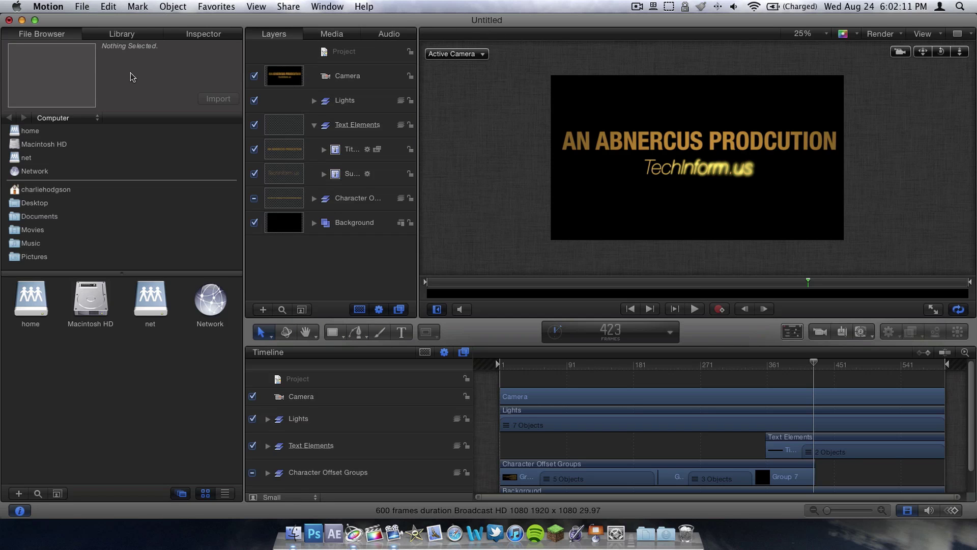
Step: Close the Motion project without saving changes, leaving Decode Intro.mov on the desktop
left_click(9, 20)
left_click(442, 88)
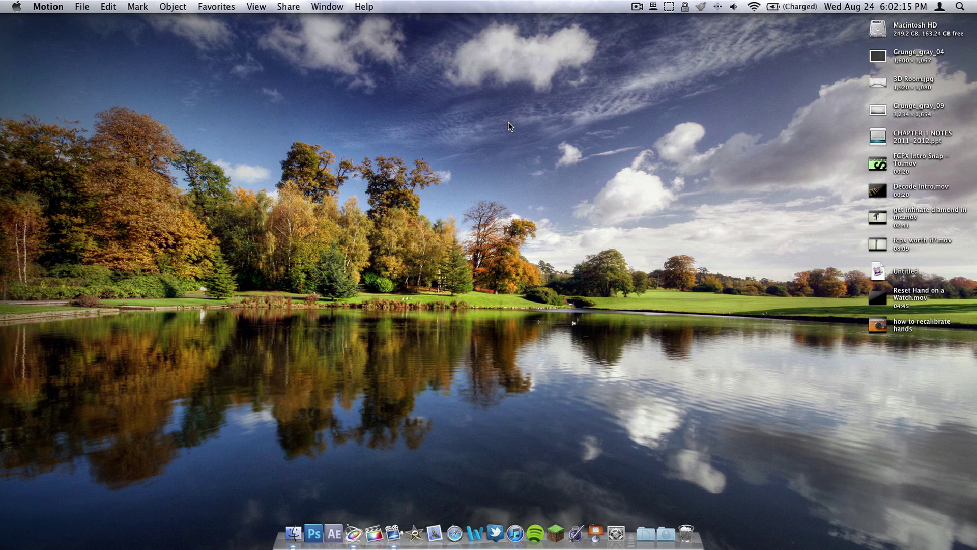
left_click(884, 199)
left_click(599, 138)
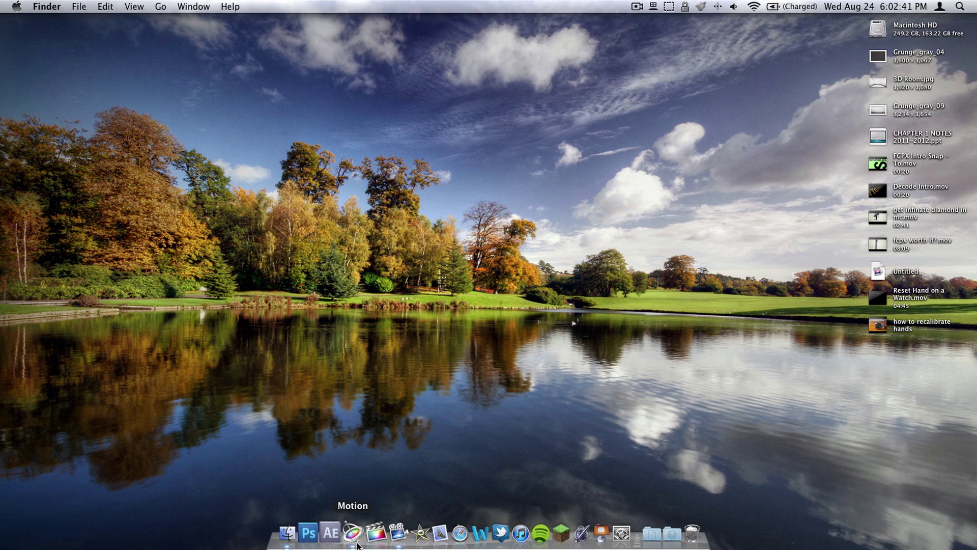
Step: Quit Apple Motion from its Dock icon and launch iMovie
right_click(352, 533)
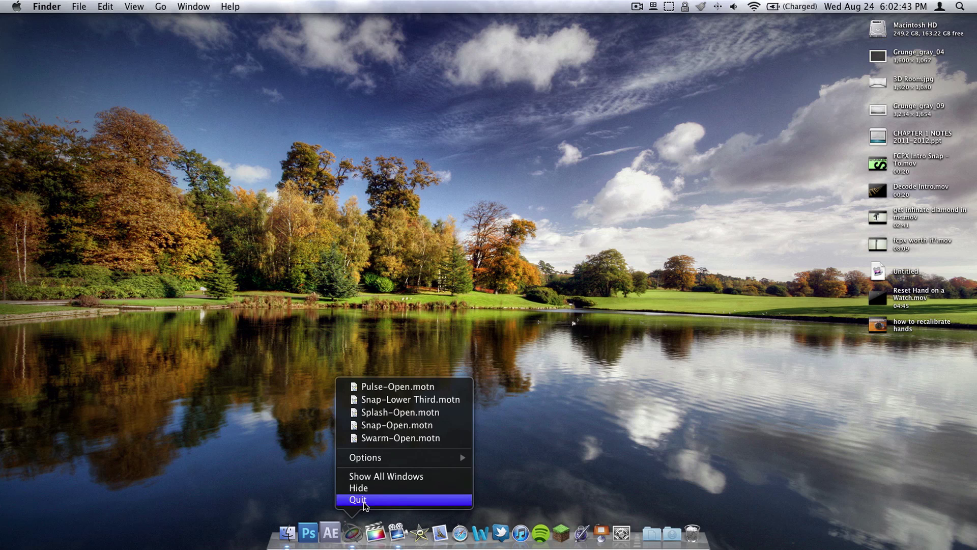
left_click(365, 498)
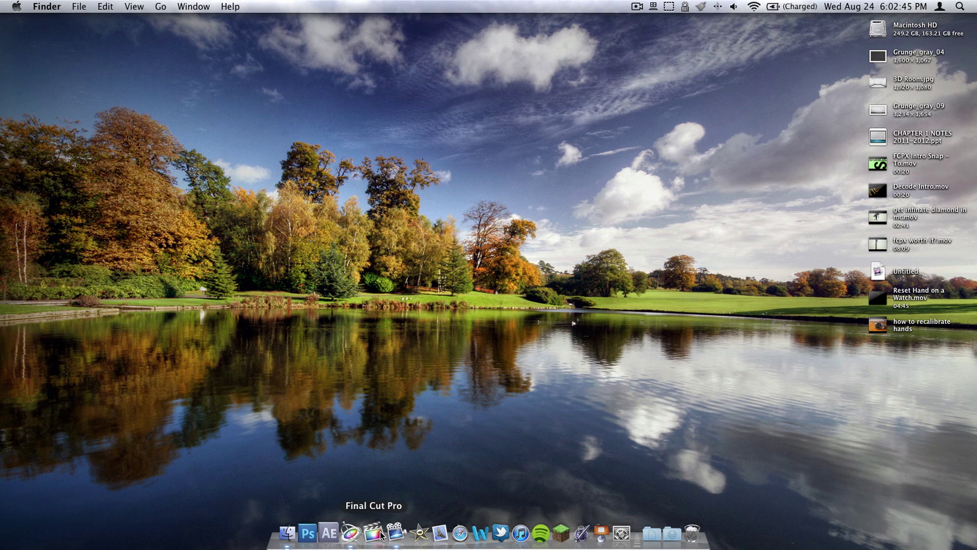
left_click(415, 530)
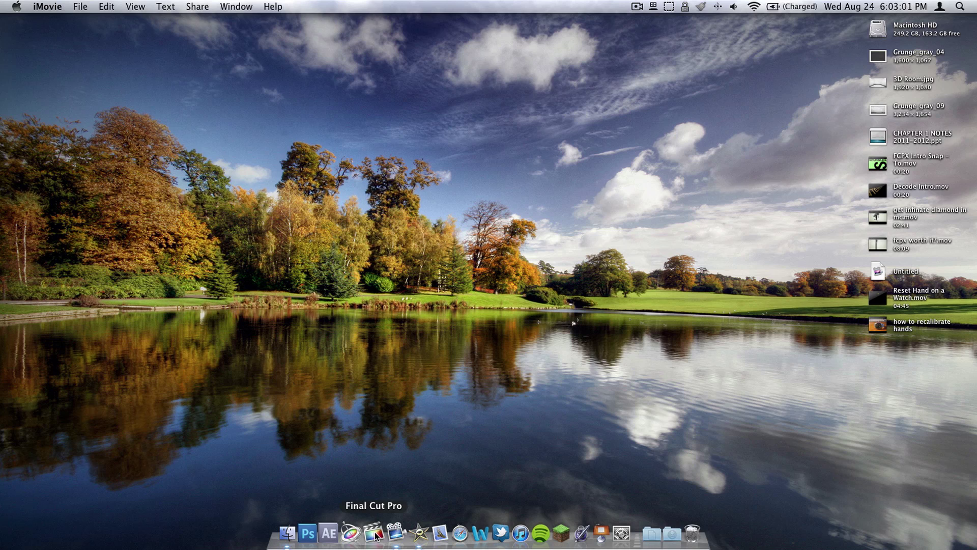
Step: Maximise the iMovie window and show the Project Library
key("F11")
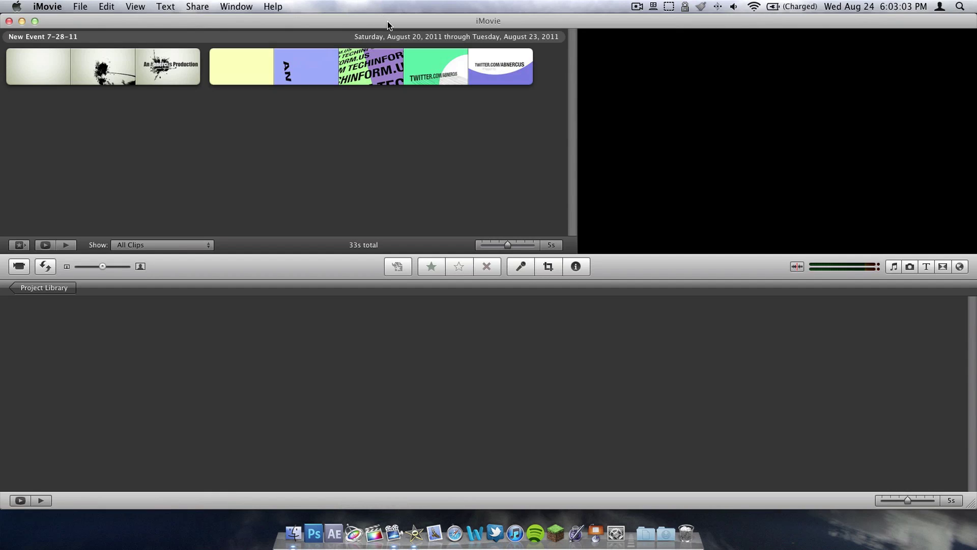
left_click(34, 21)
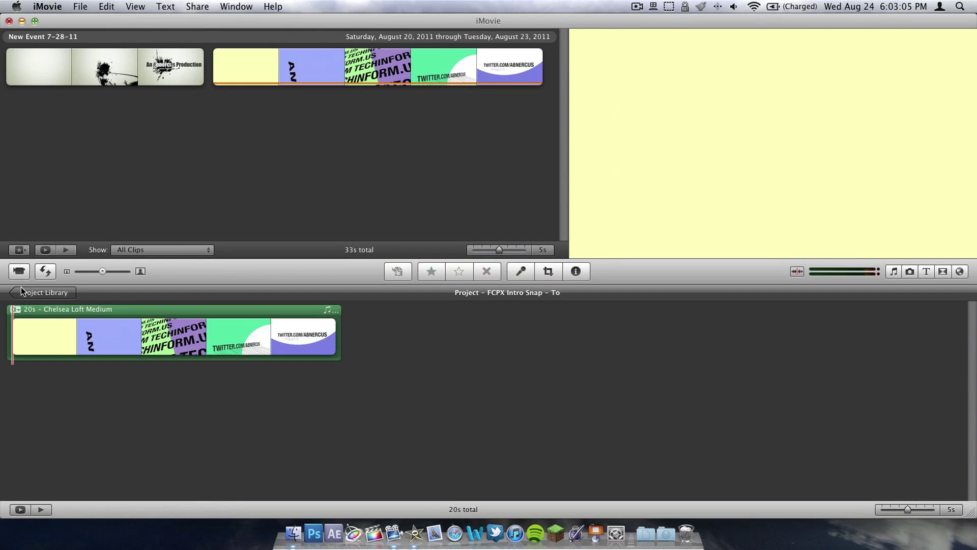
left_click(44, 292)
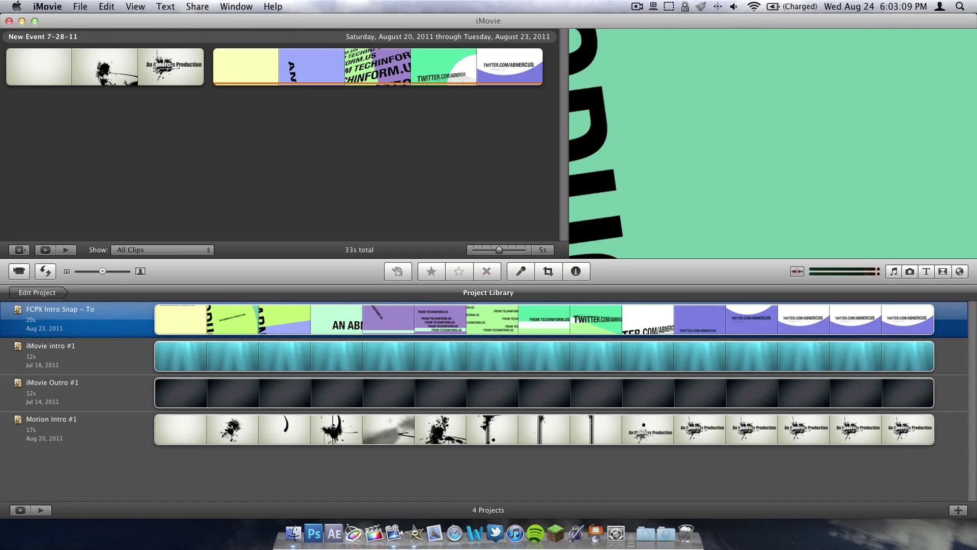
Step: Create a new Widescreen 16:9 project named 'Decode Intro'
left_click(956, 511)
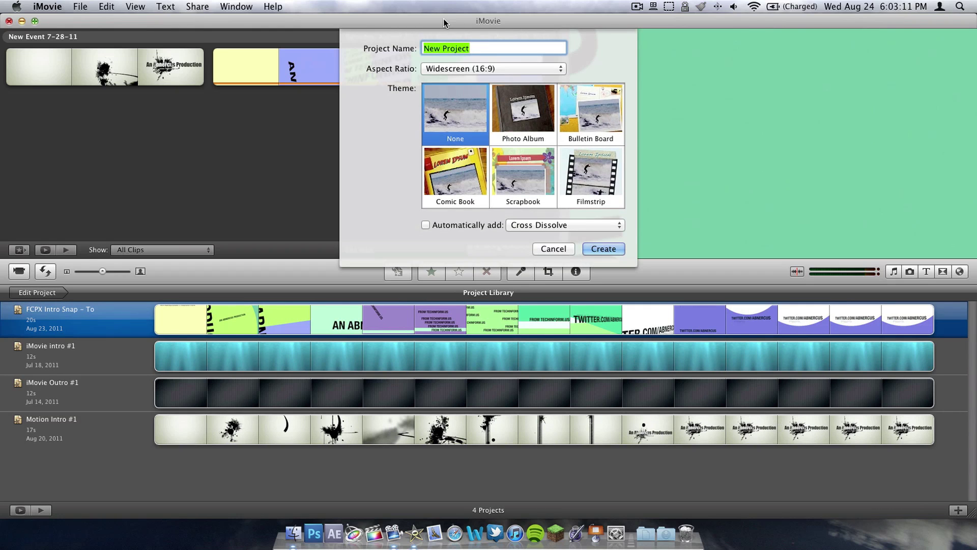
type("decode")
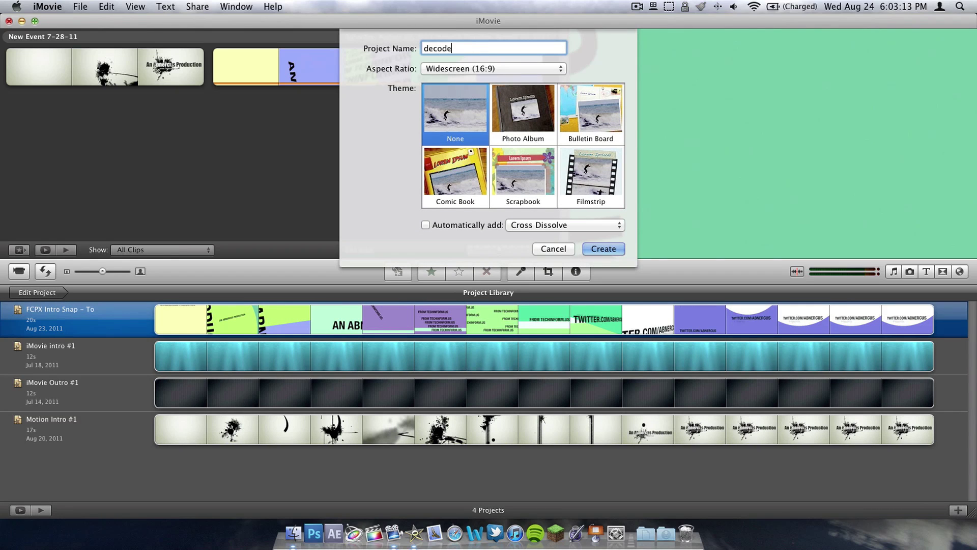
type(" Intro")
key("XF86AudioRaiseVolume")
left_click(429, 48)
key("BackSpace")
type("D")
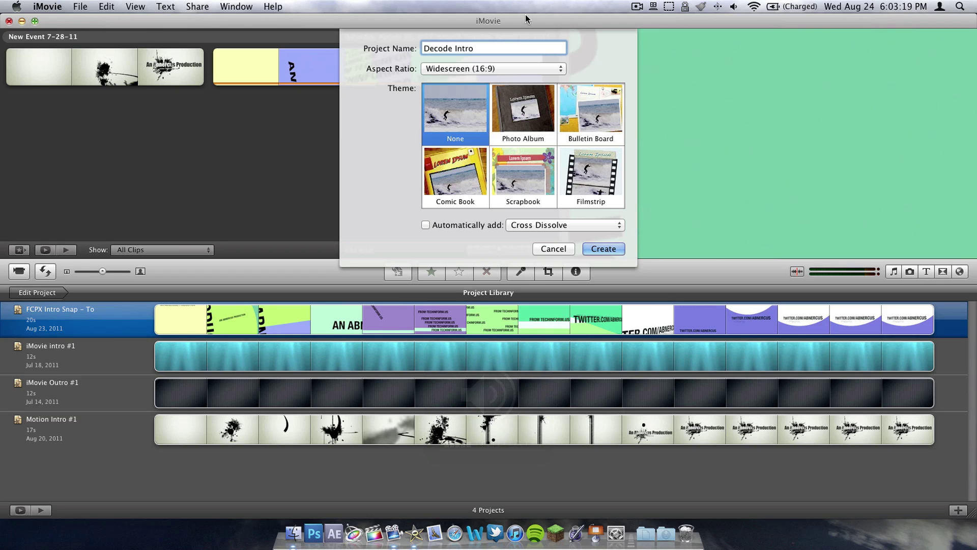
left_click(486, 68)
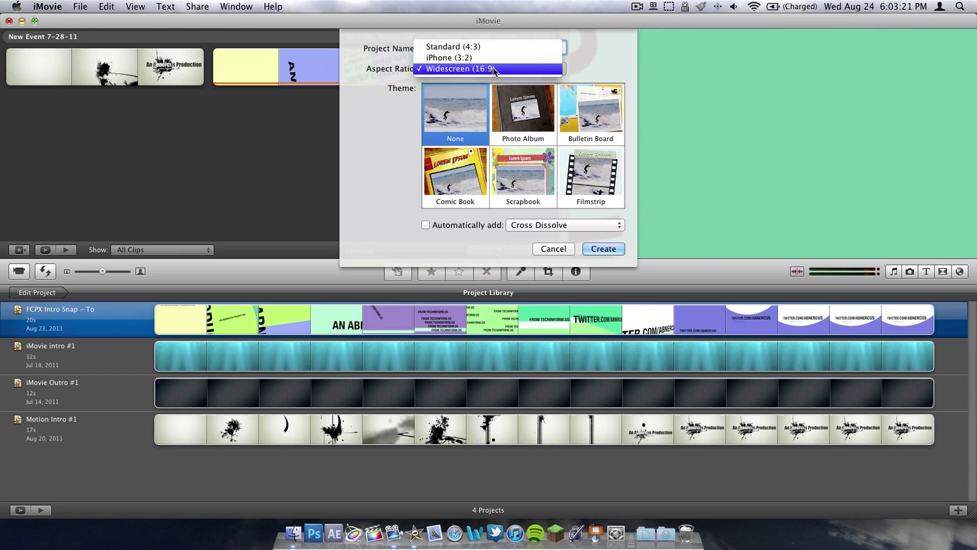
left_click(493, 69)
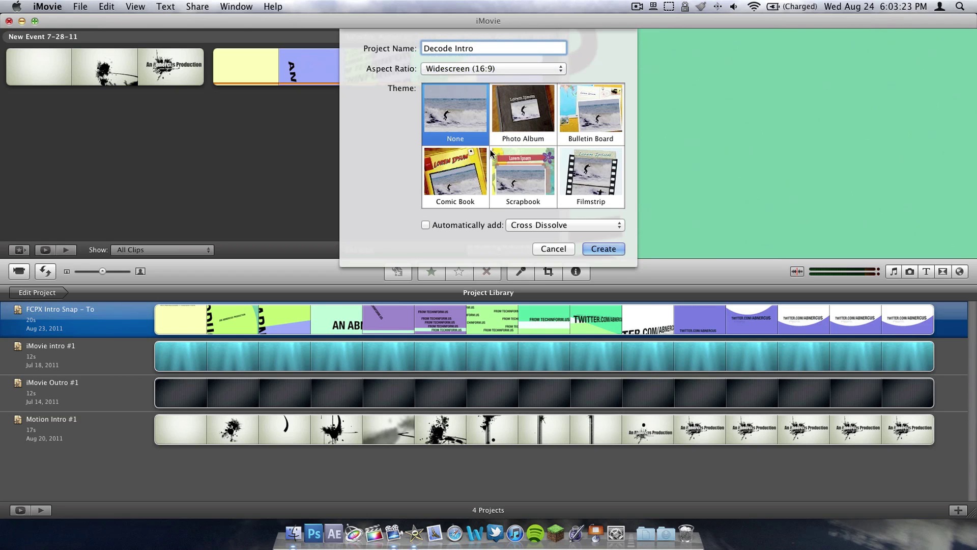
left_click(593, 252)
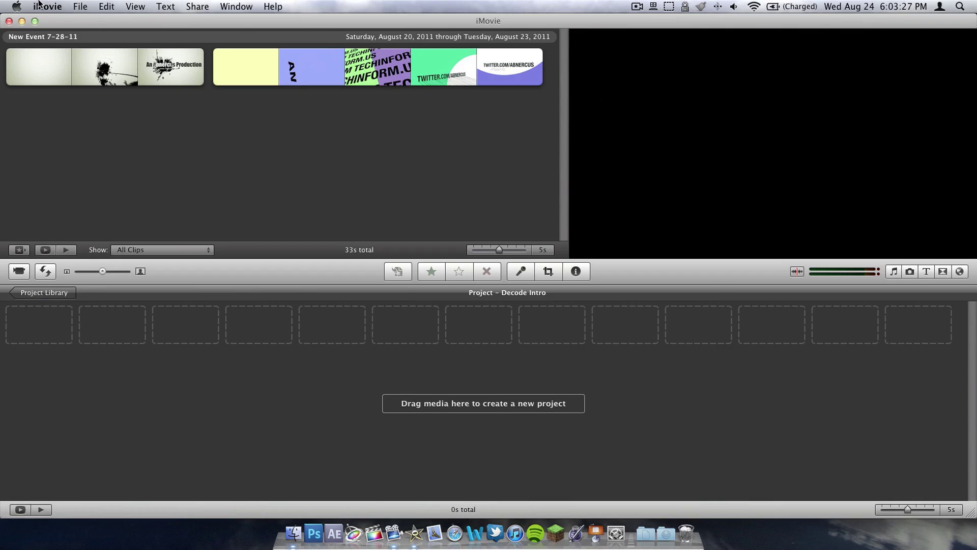
Step: Import Decode Intro.mov from the Desktop with Large 960x540 optimisation
left_click(87, 5)
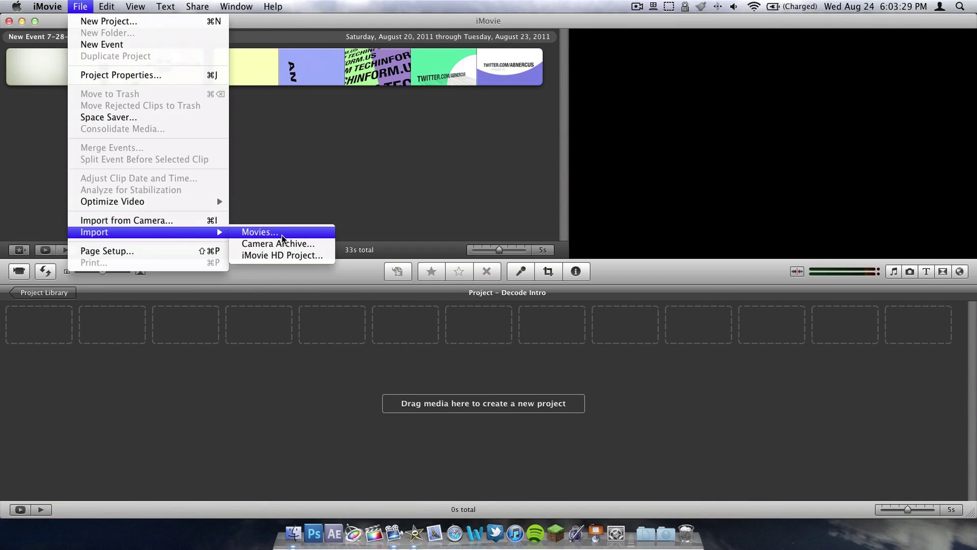
left_click(287, 232)
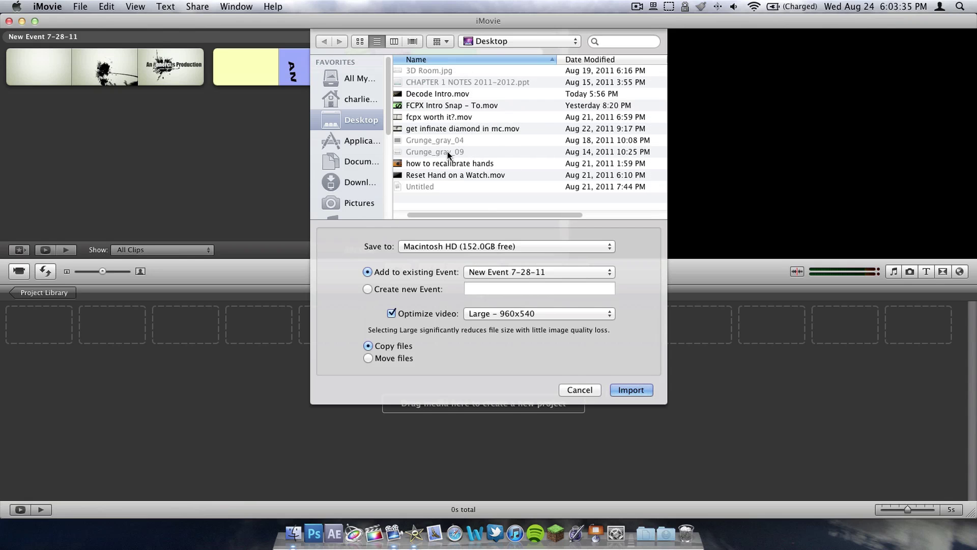
left_click(446, 94)
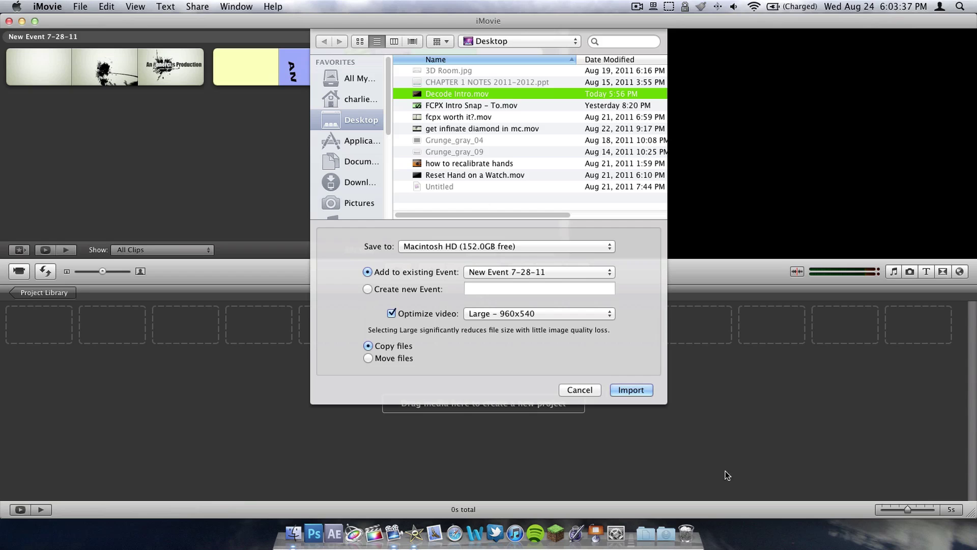
left_click(482, 314)
left_click(551, 315)
left_click(623, 391)
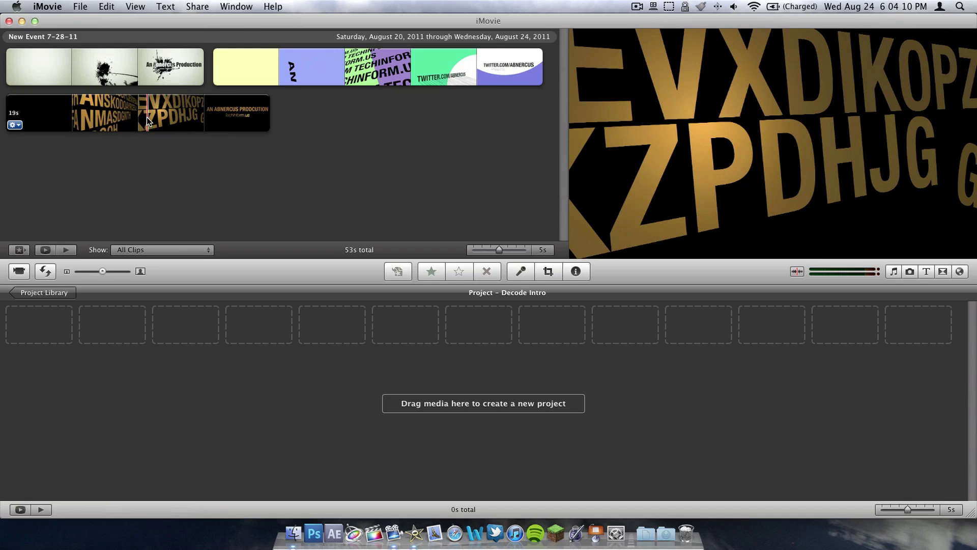
Step: Analyse the gold title clip, add it to the Decode Intro project, and show Music and Sound Effects
left_click(148, 112)
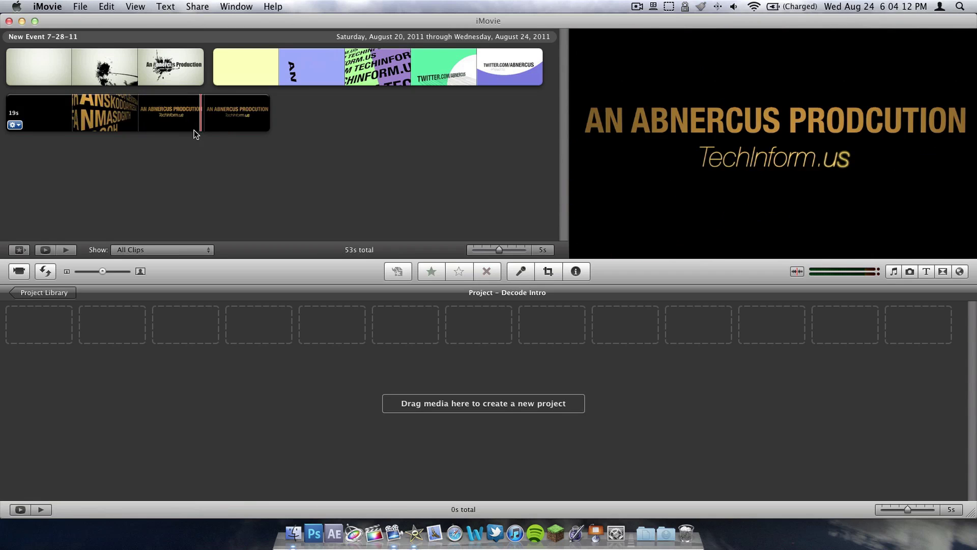
double_click(184, 127)
left_click(273, 162)
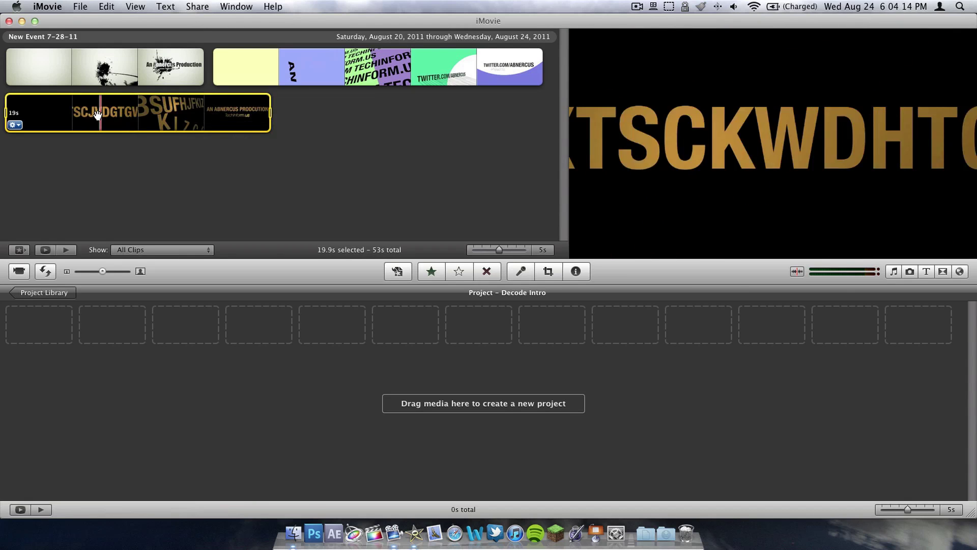
left_click_drag(109, 122, 159, 364)
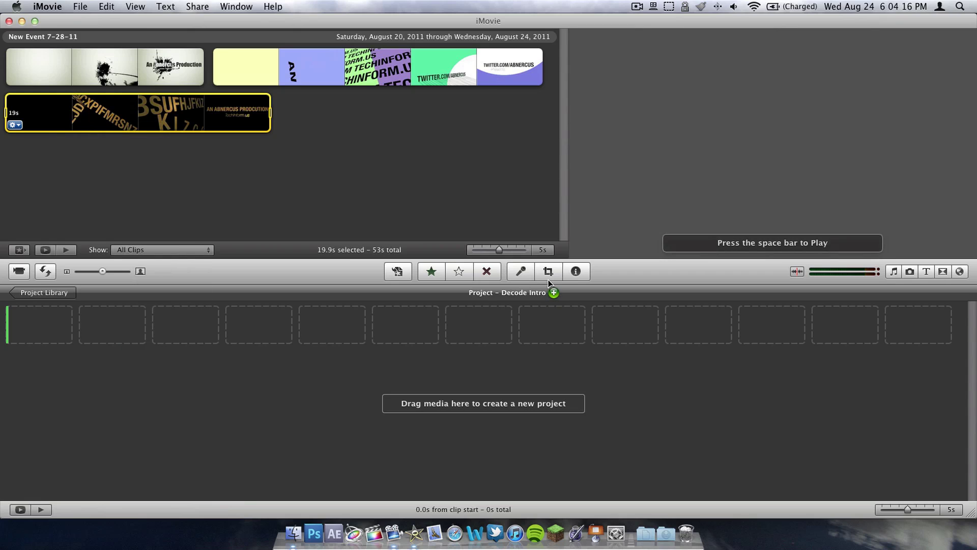
left_click(680, 329)
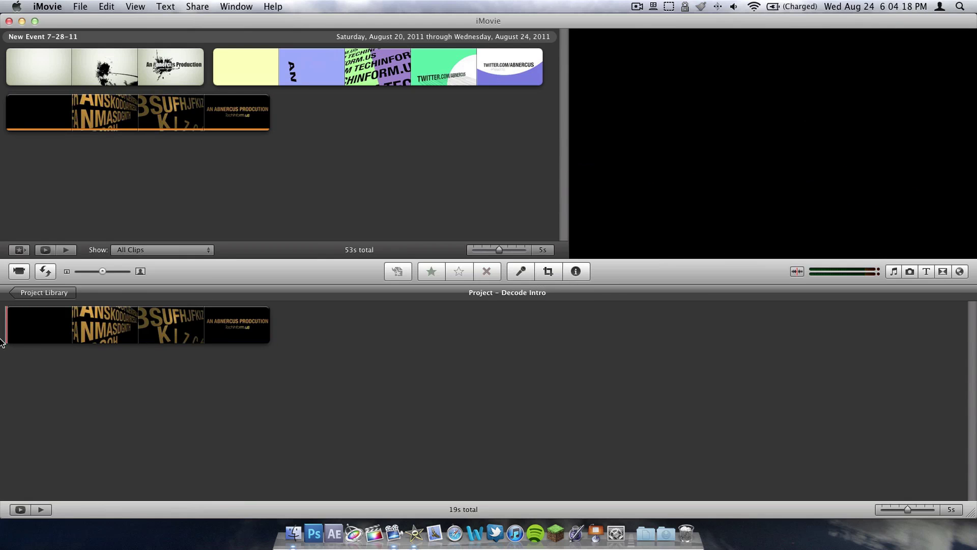
left_click(892, 272)
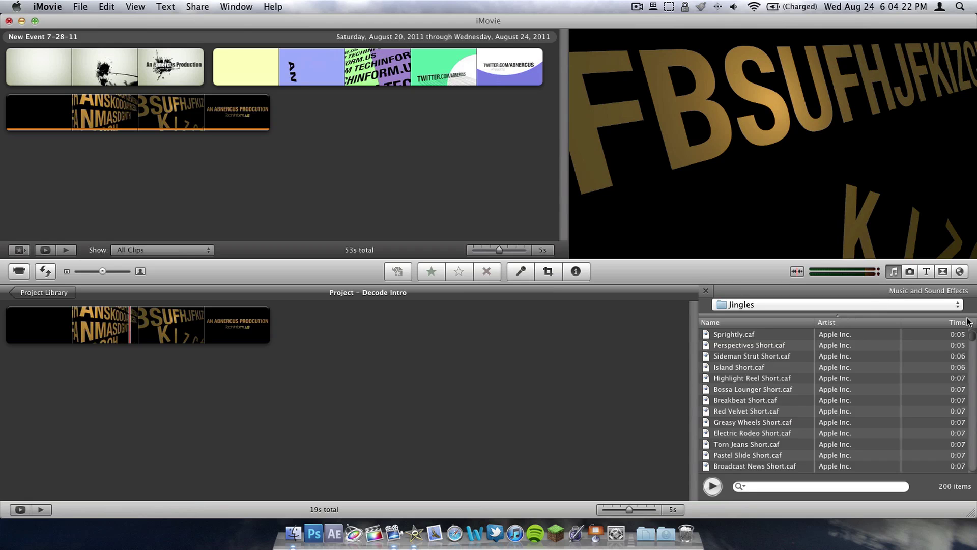
Step: Scroll down iMovie's Jingles list to find the Wild Card Medium jingle
scroll(935, 369, "down", 15)
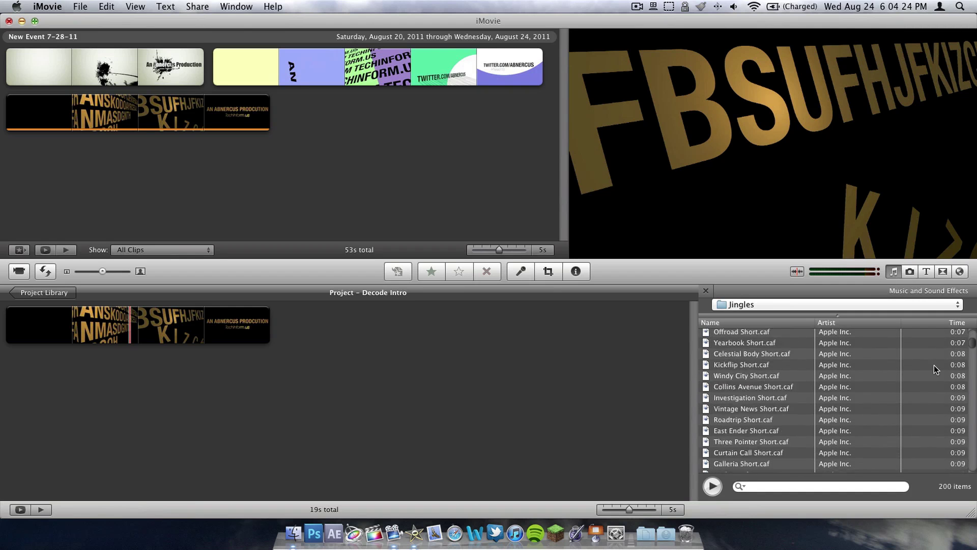
scroll(935, 366, "down", 8)
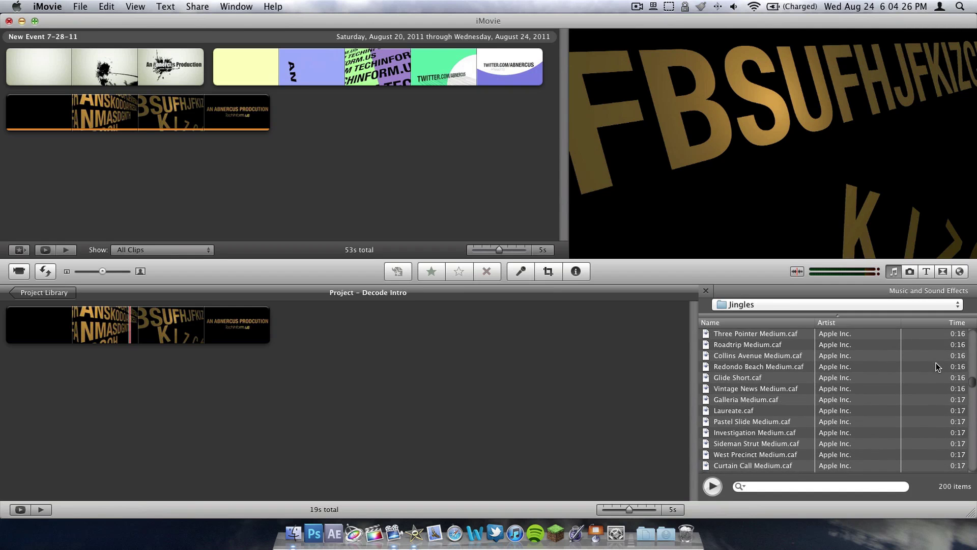
scroll(939, 365, "down", 1)
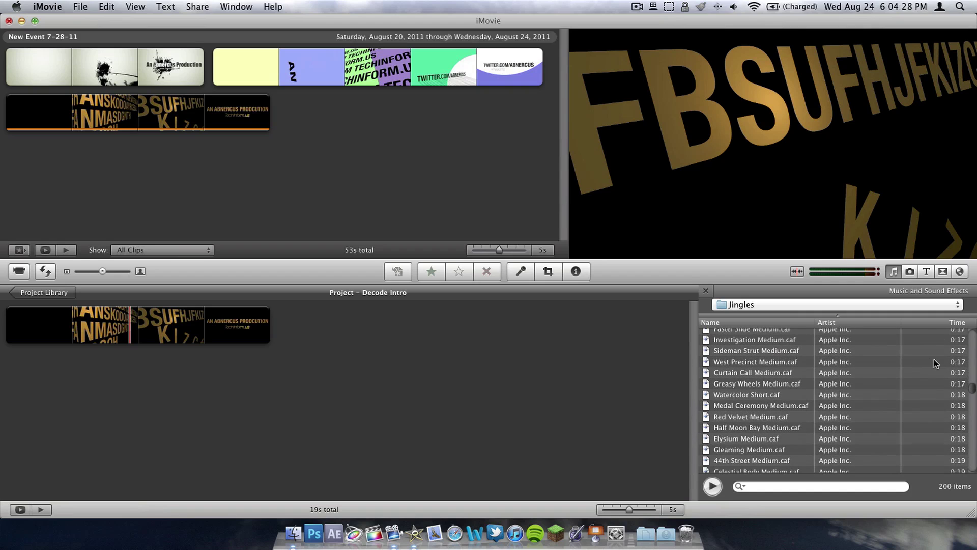
scroll(933, 411, "down", 3)
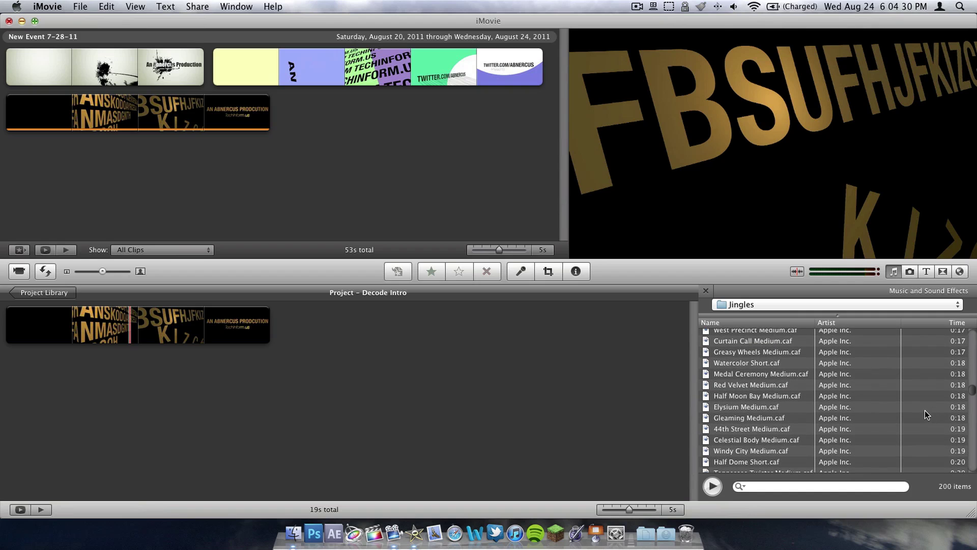